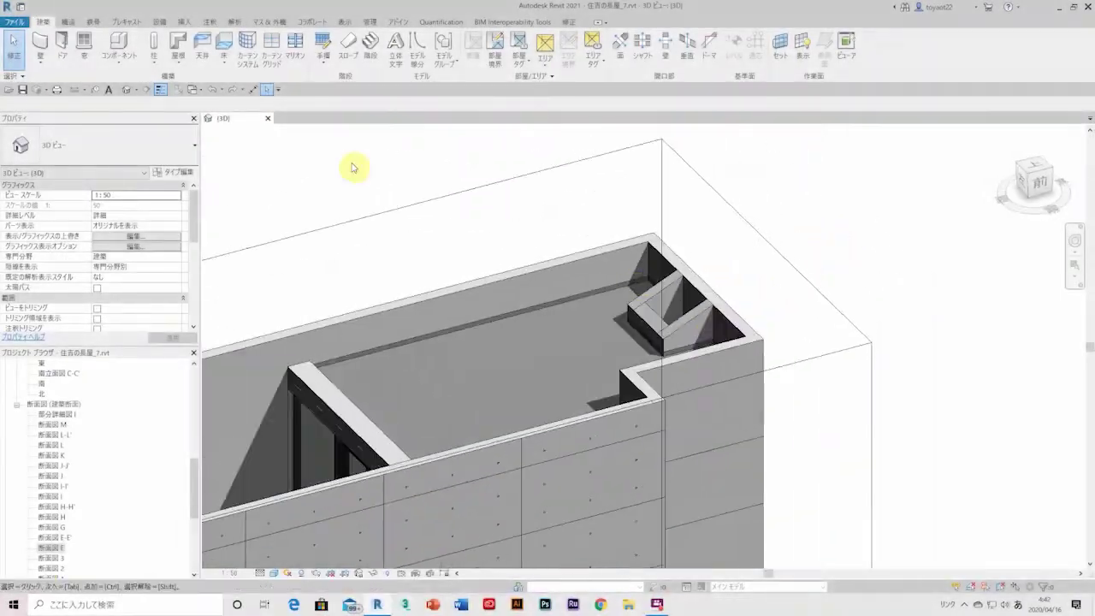
Step: Open section 断面図 E and the RFL plan, then start a Model In-Place from section E
double_click(50, 537)
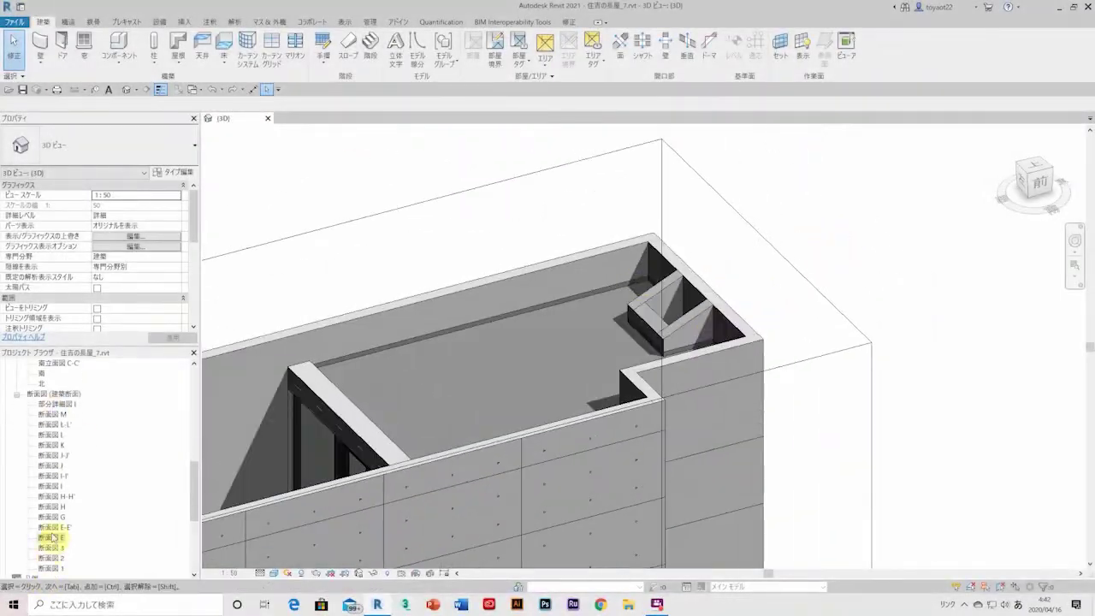
double_click(42, 394)
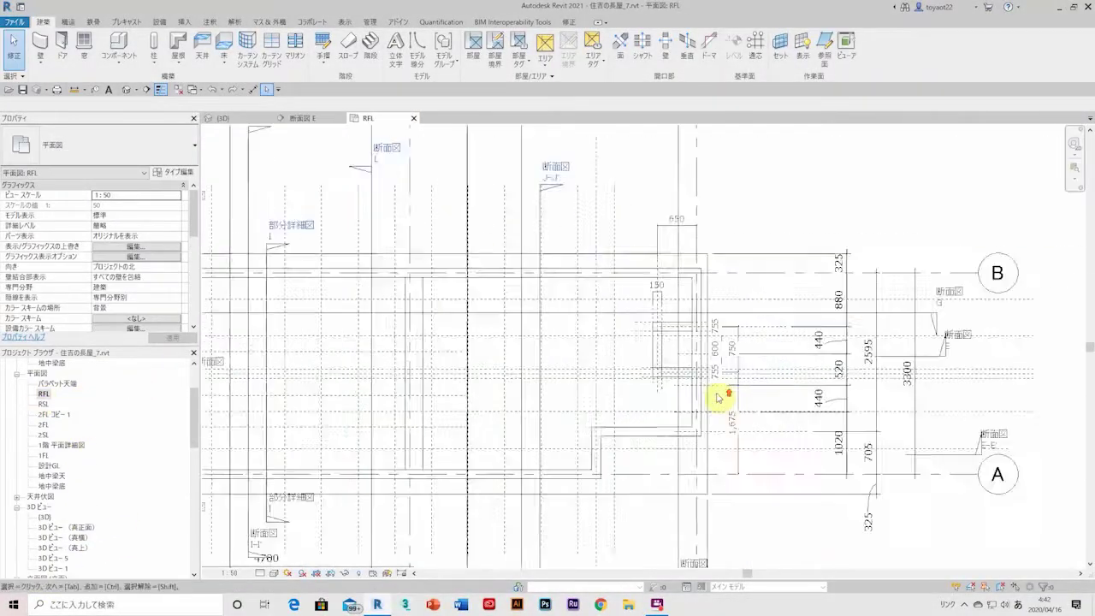
click(301, 118)
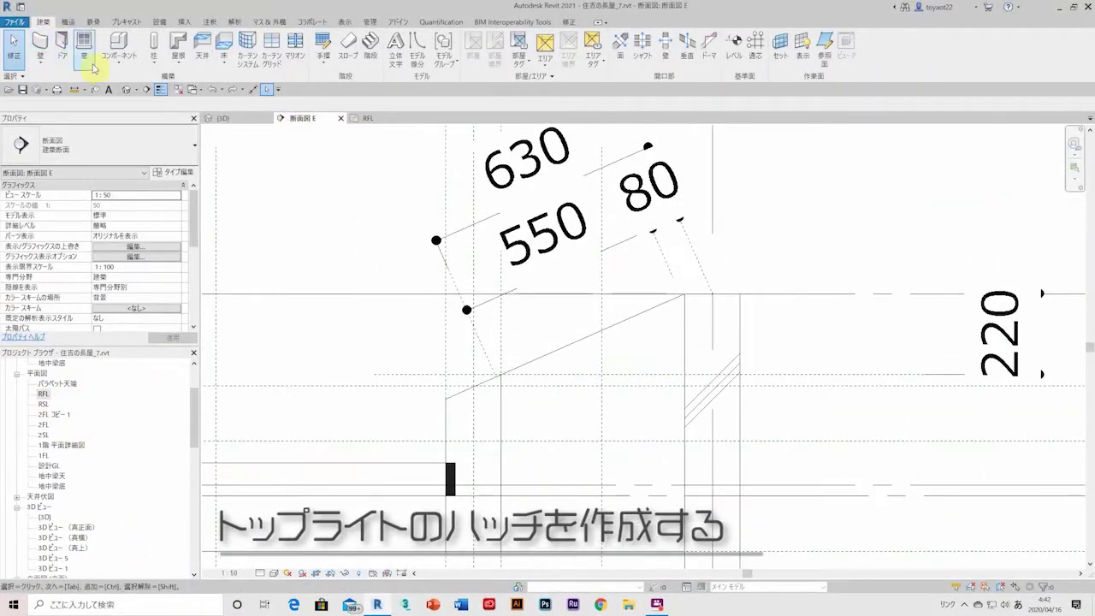
click(118, 56)
click(128, 101)
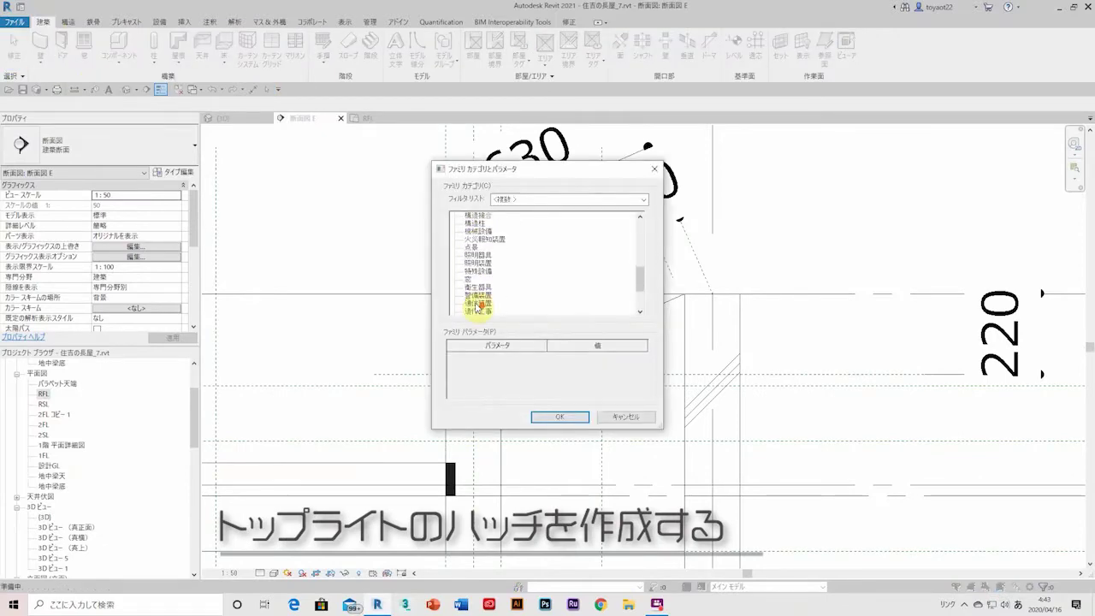
Step: Create an in-place 窓 (window) model with a 150-deep sloped slab extrusion sketched in section E
click(560, 416)
click(550, 323)
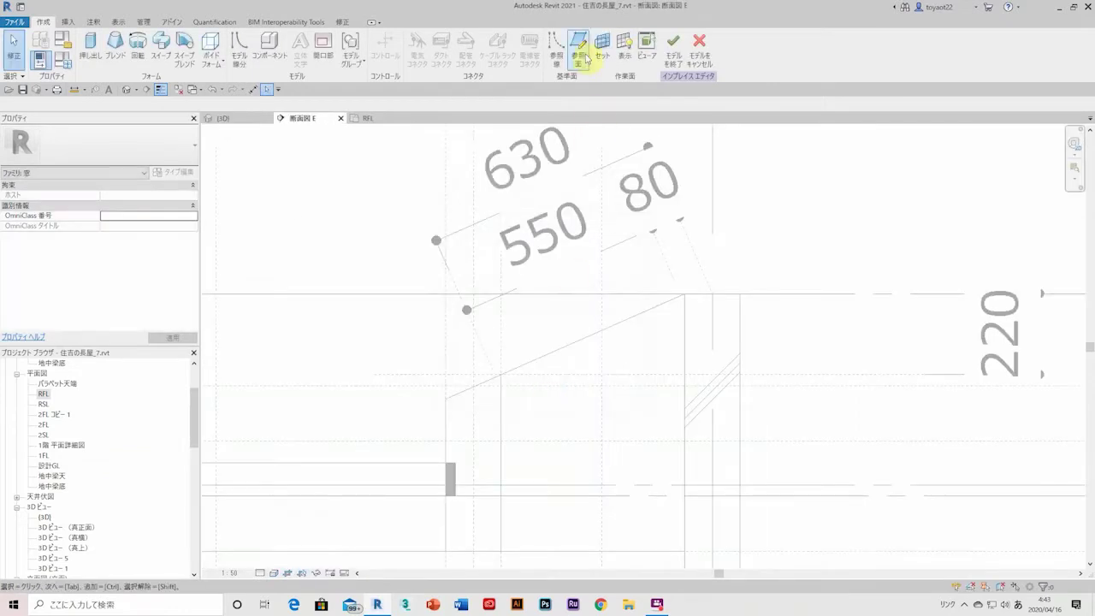
click(103, 56)
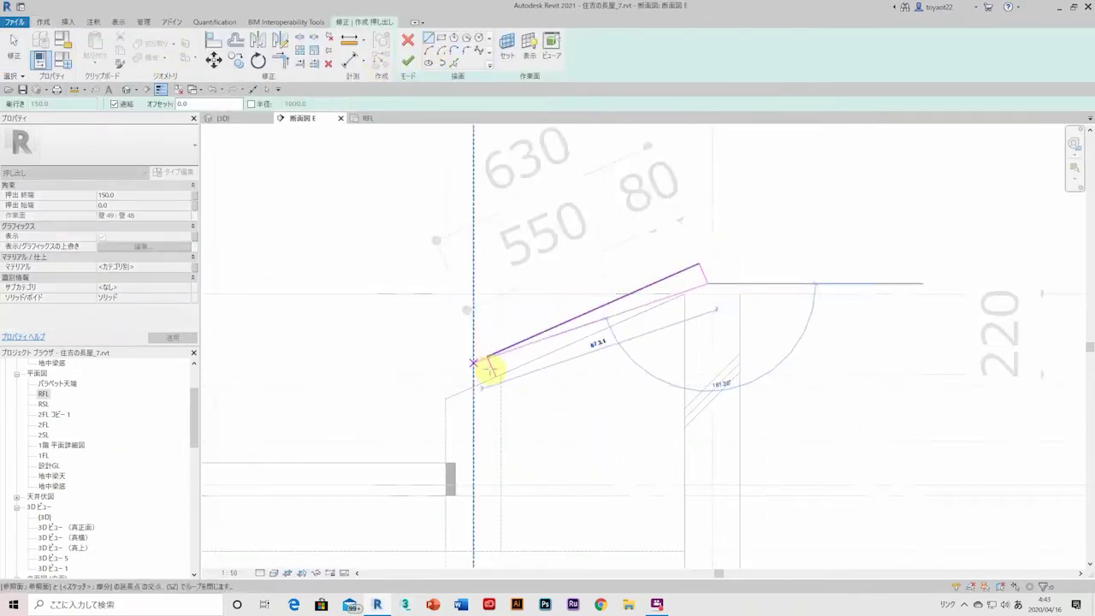
click(489, 368)
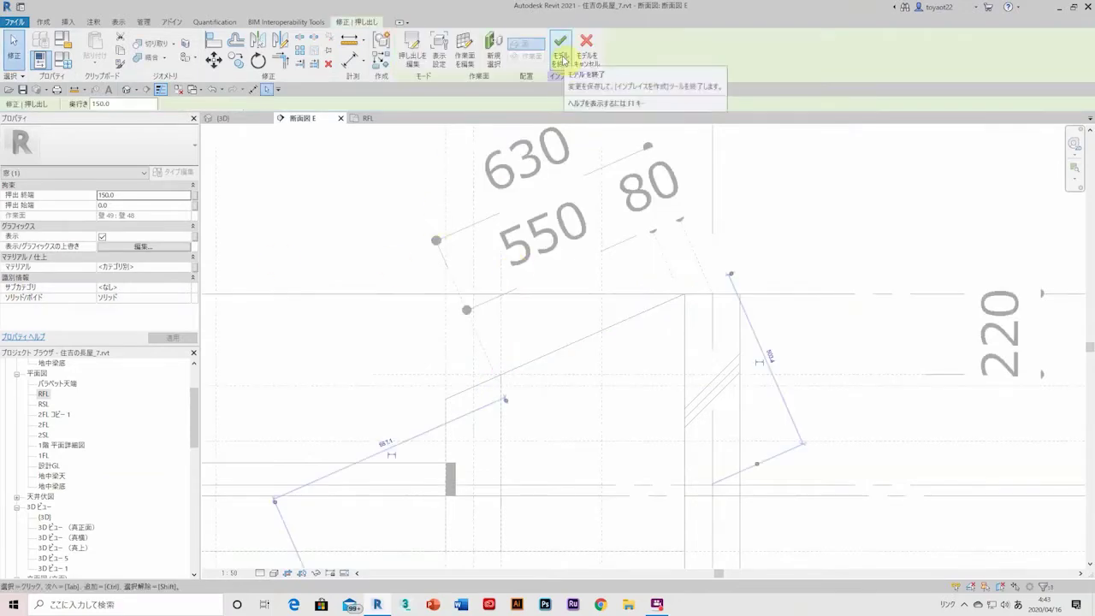
click(560, 44)
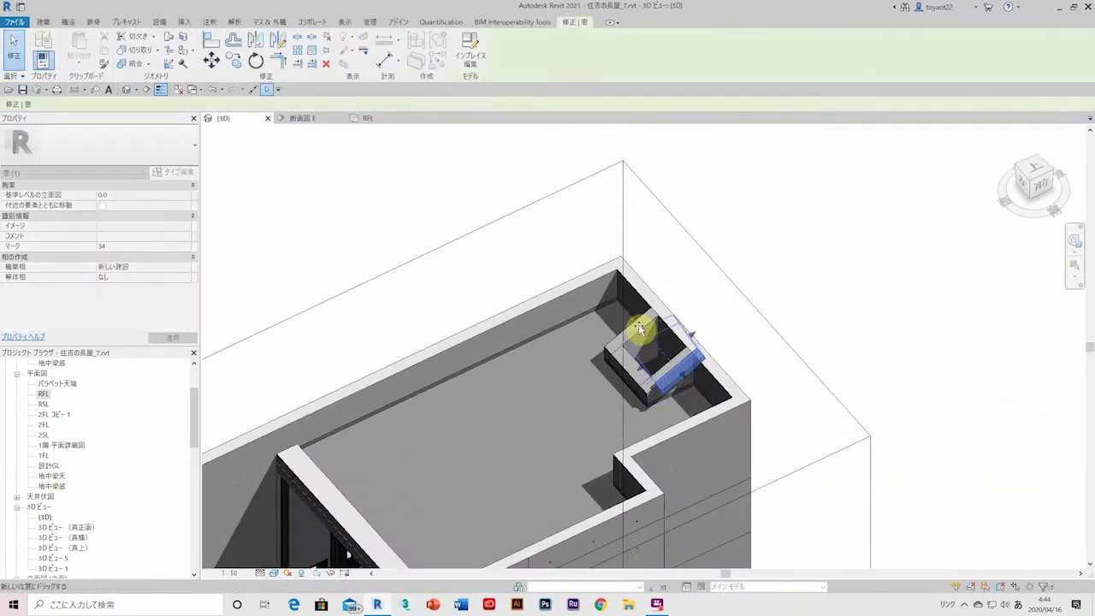
Step: Orbit around the new skylight in 3D and reopen it for in-place editing
scroll(640, 329, up, 3)
shift+middle_drag(696, 366, 701, 249)
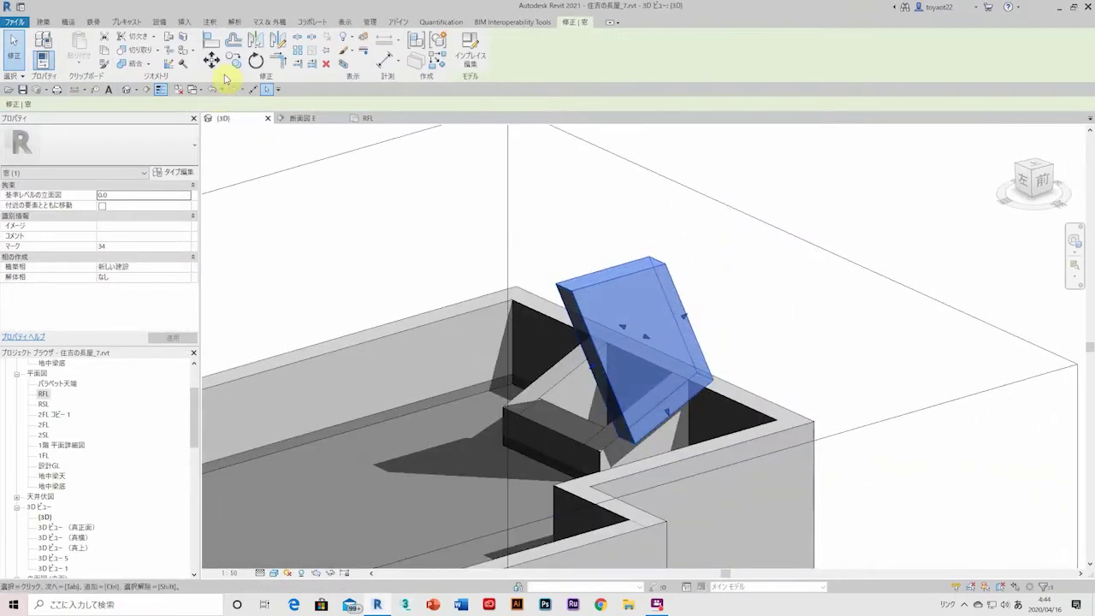
scroll(659, 378, down, 5)
mouse_move(659, 378)
shift+middle_down()
mouse_move(826, 317)
mouse_move(641, 384)
mouse_move(479, 396)
shift+middle_up()
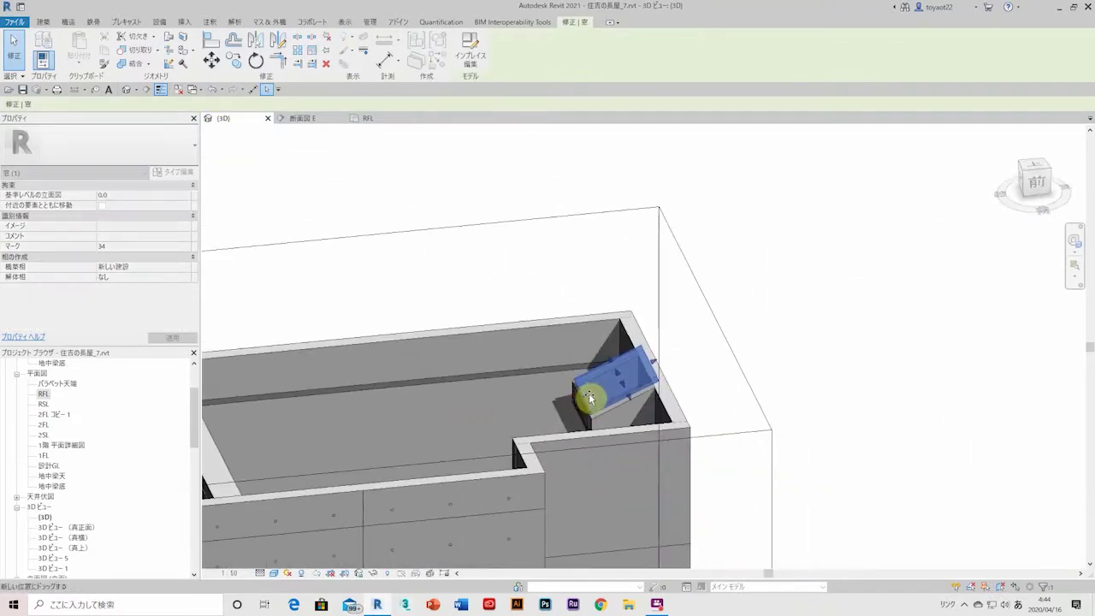
double_click(588, 392)
scroll(691, 420, up, 3)
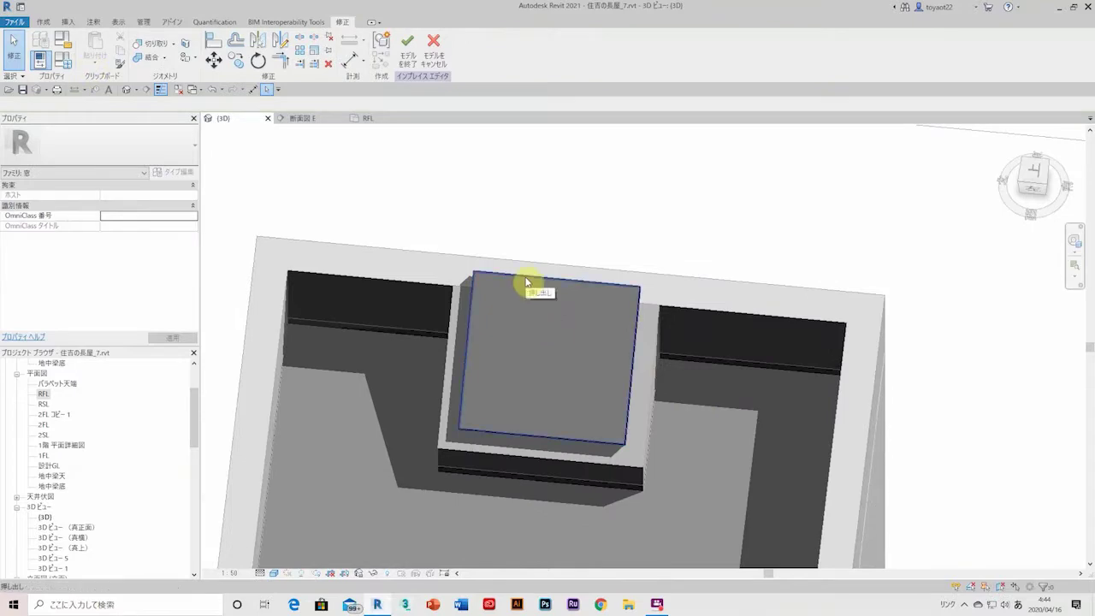
Step: Finish the skylight extrusion sketch and start a void extrusion on the slab's work plane
double_click(526, 282)
shift+middle_drag(520, 281, 598, 300)
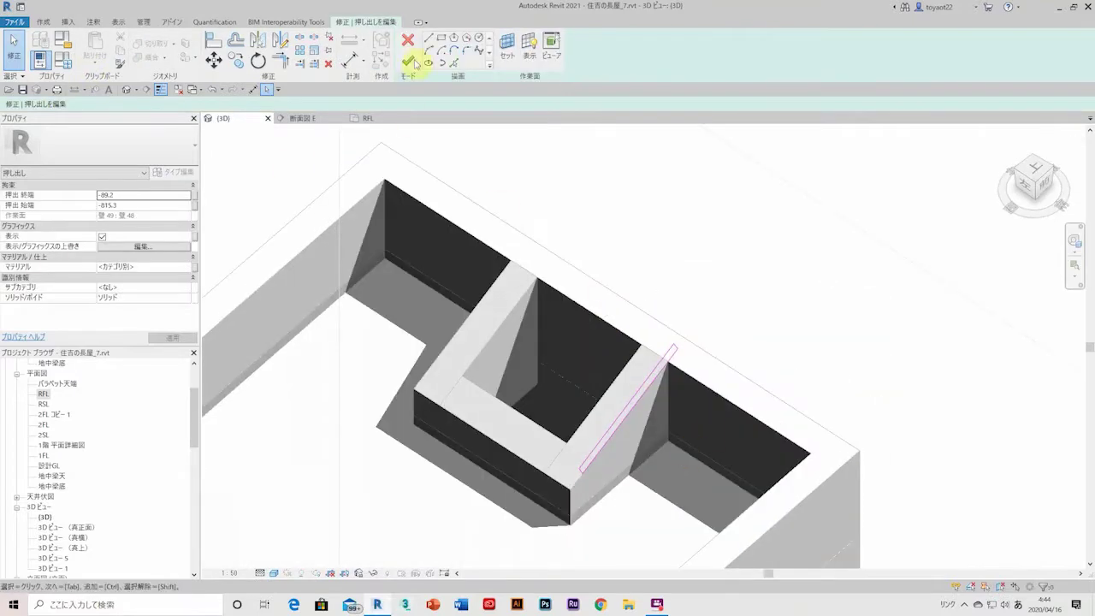
click(411, 62)
click(211, 65)
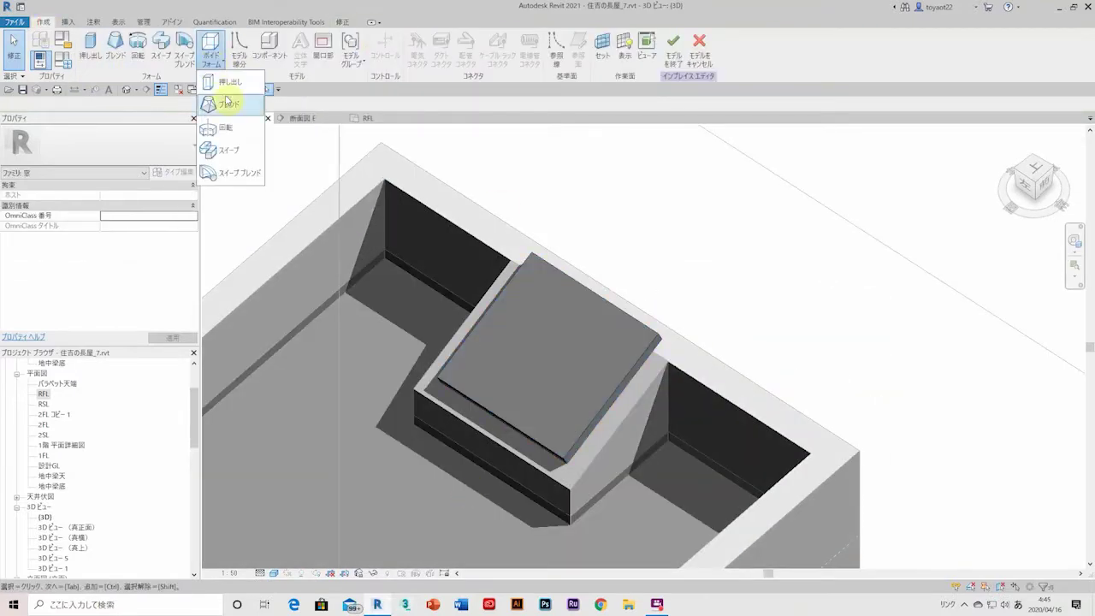
click(226, 86)
click(508, 362)
Step: Draw a rectangular void on the slab top and cut it out, leaving a hollow frame
click(441, 37)
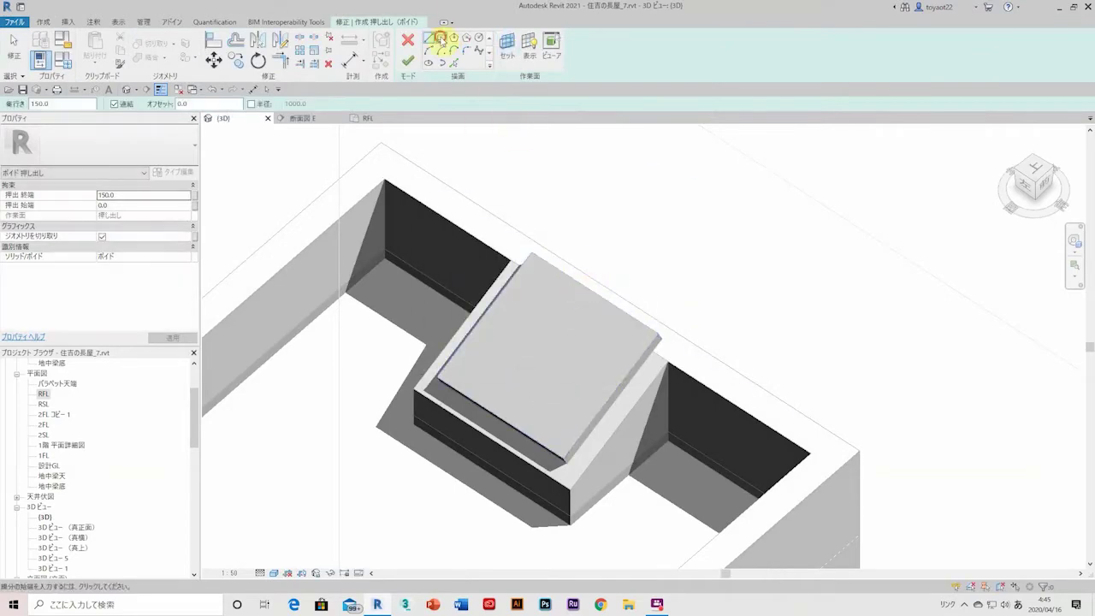
click(537, 280)
click(557, 437)
click(407, 60)
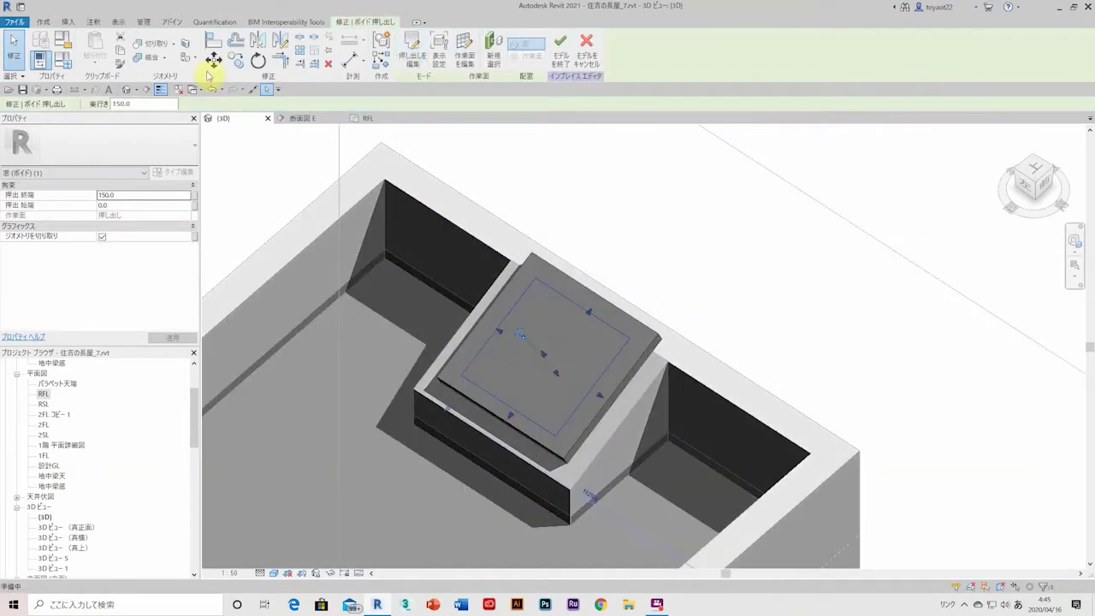
click(146, 43)
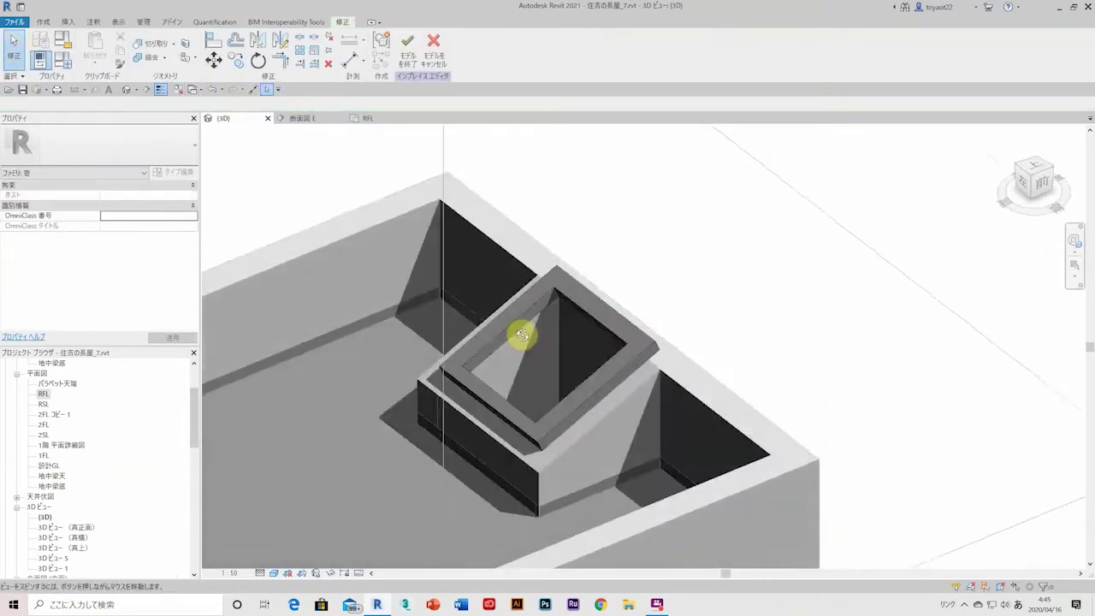
click(42, 22)
shift+middle_drag(562, 356, 546, 295)
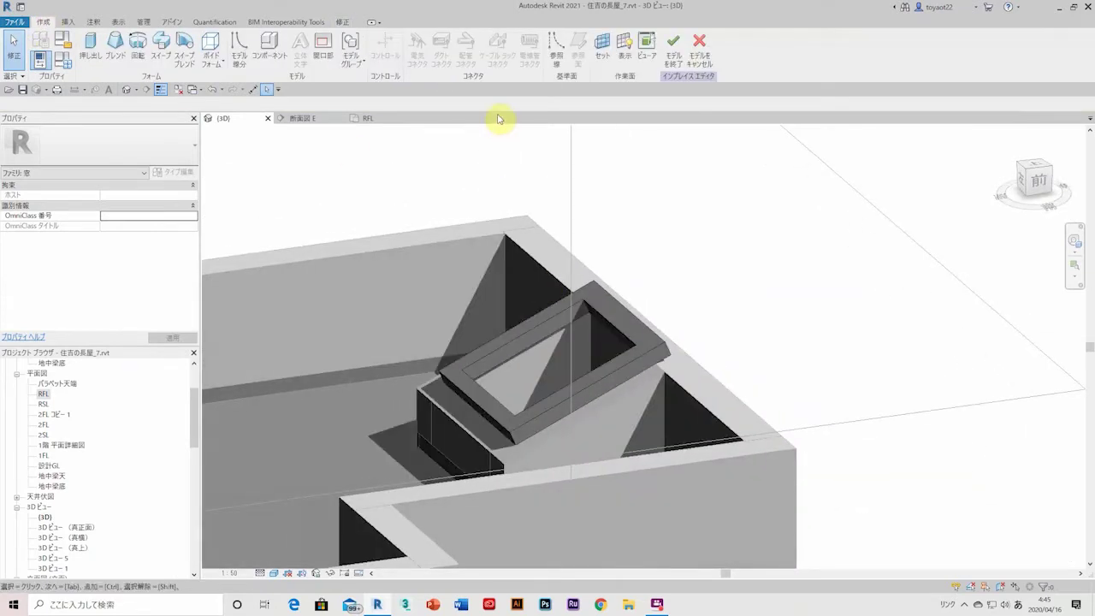
Step: Start a new extrusion and sketch its line segments along the roof slope in section E
click(90, 47)
click(623, 350)
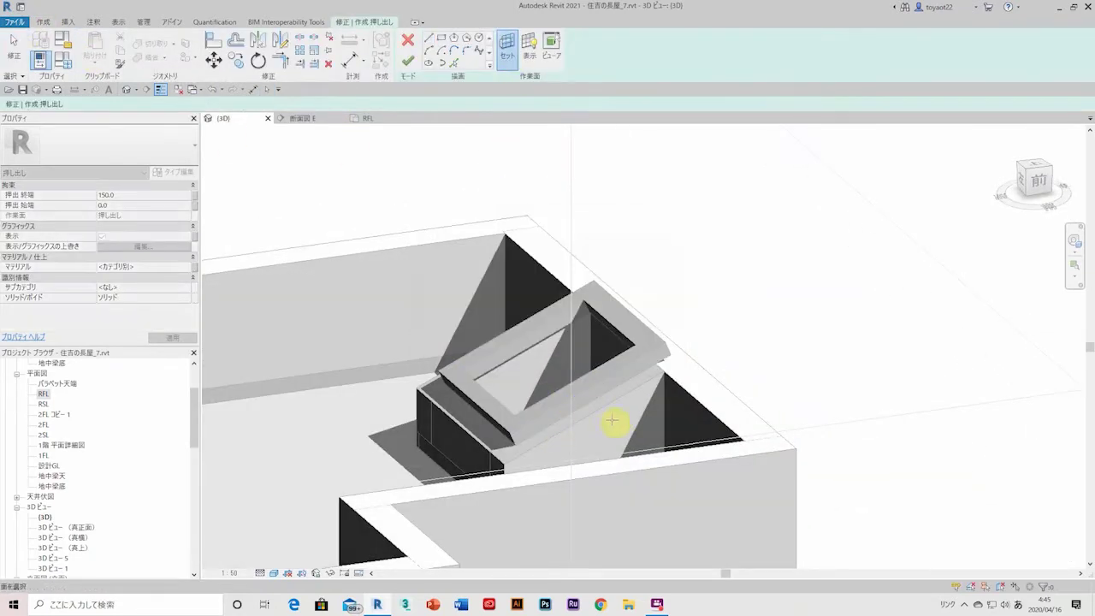
click(536, 447)
scroll(650, 384, up, 3)
key(ctrl+Tab)
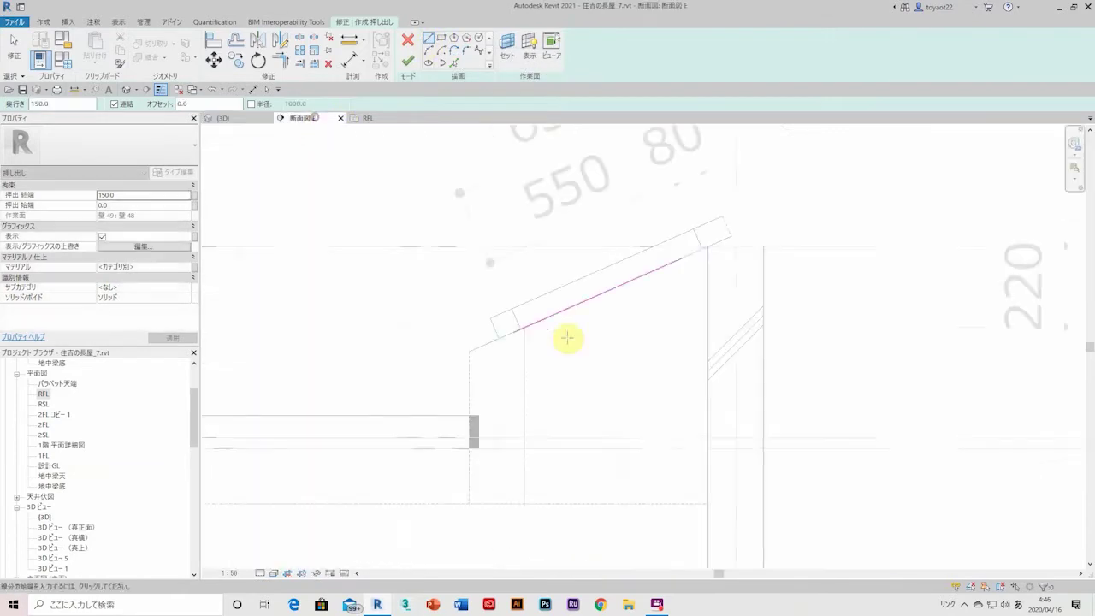
click(685, 272)
click(519, 329)
scroll(513, 342, up, 3)
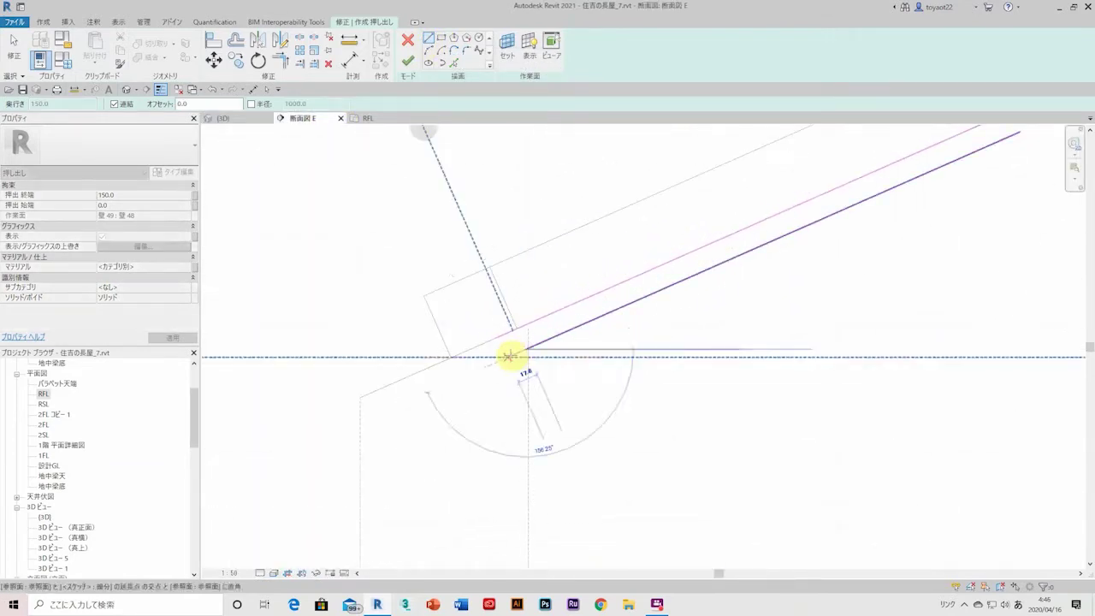
Step: Resolve the open-loop warning and finish the thin sloped slab and the in-place window model
click(407, 60)
click(995, 583)
scroll(823, 342, down, 3)
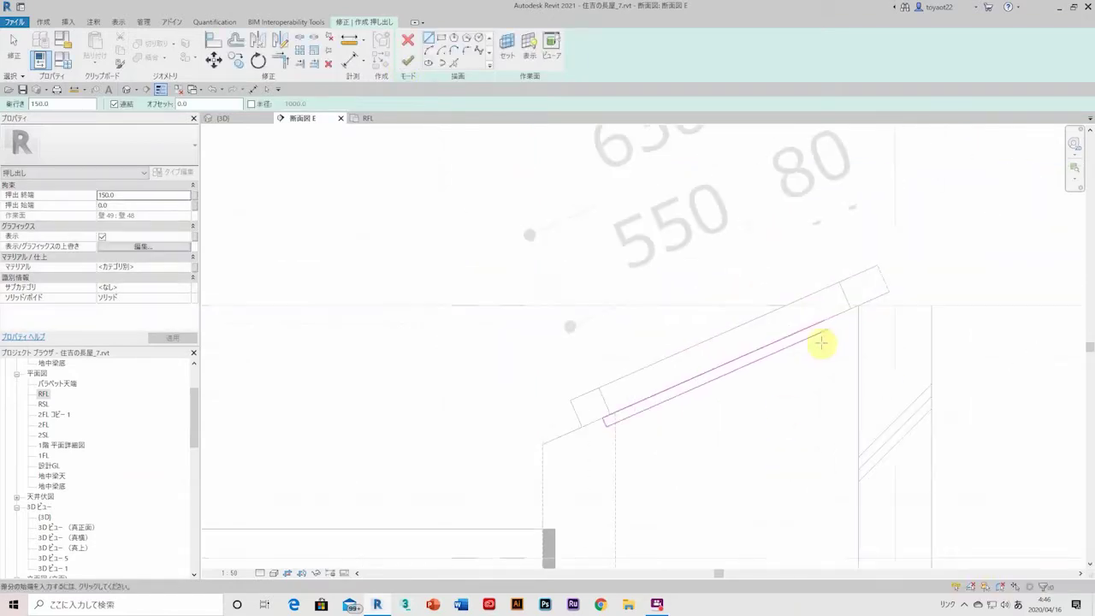
scroll(836, 345, up, 3)
click(407, 61)
click(584, 56)
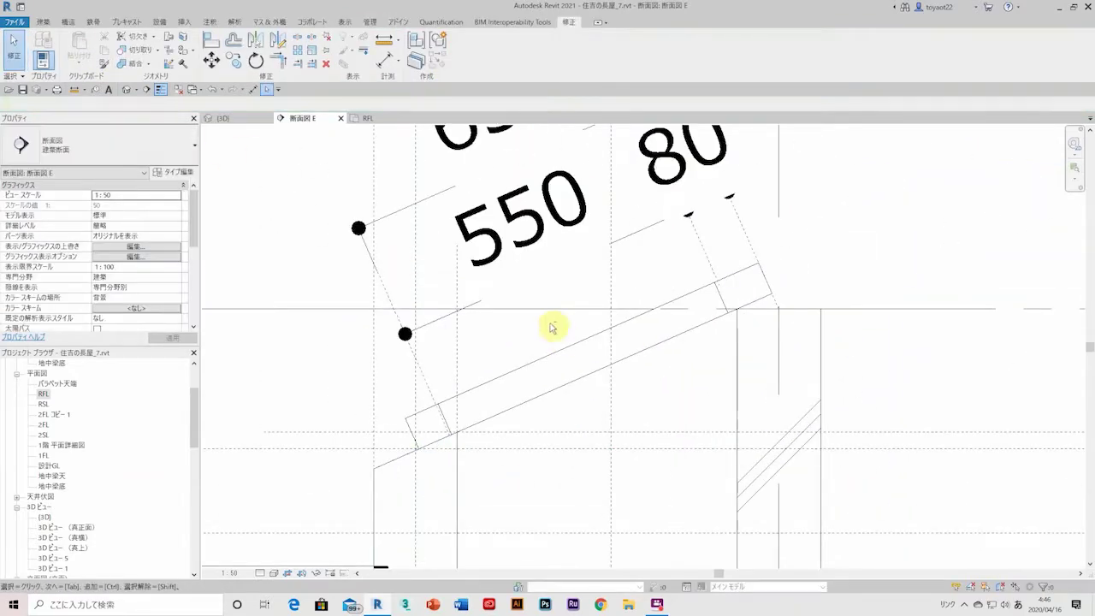
key(ctrl+Tab)
click(579, 460)
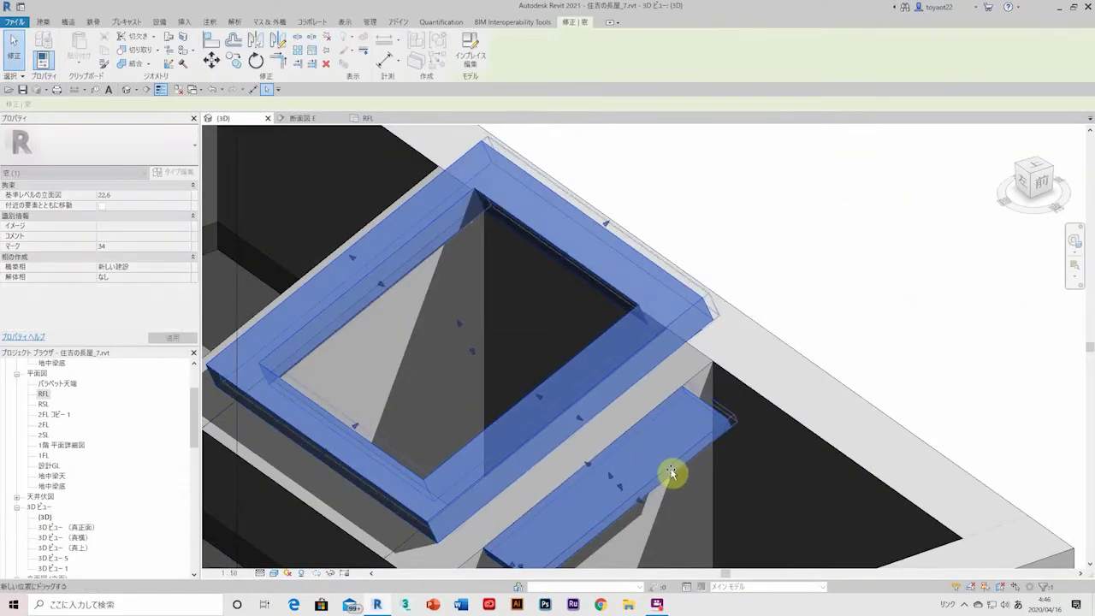
Step: Undo the accidental shift of the skylight frame and finish the extrusion edit
drag(671, 471, 661, 475)
click(148, 67)
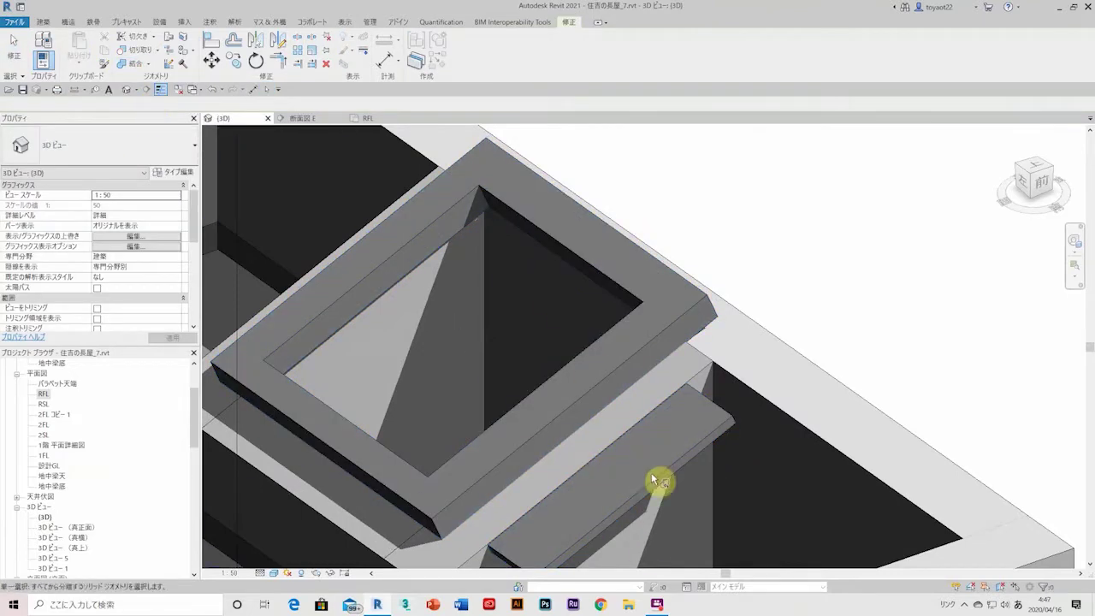
key(ctrl+z)
click(211, 89)
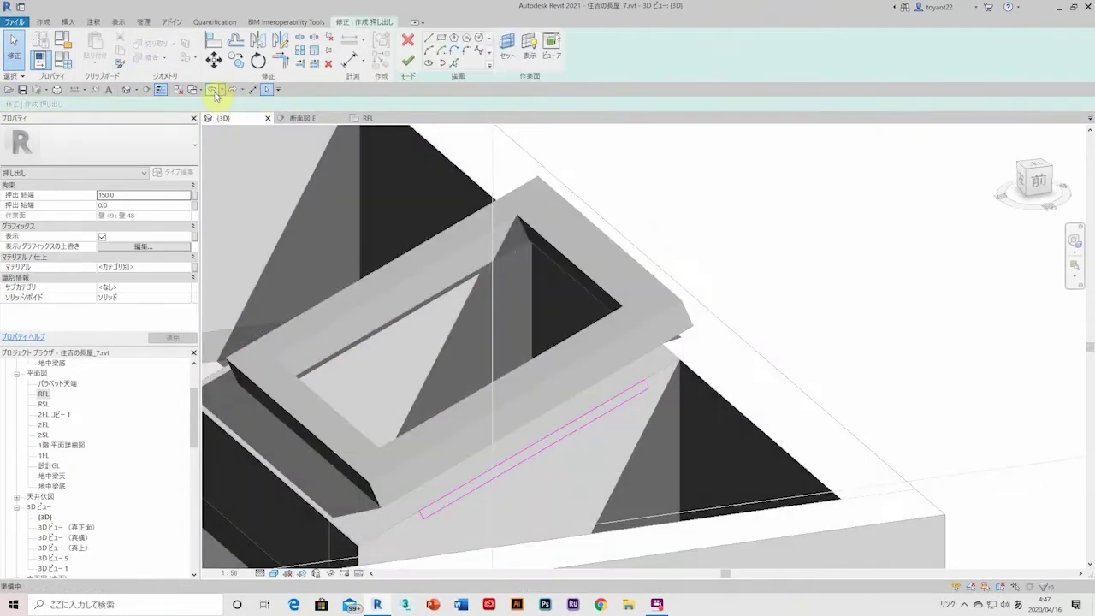
scroll(664, 299, down, 3)
scroll(547, 398, up, 3)
scroll(513, 256, down, 3)
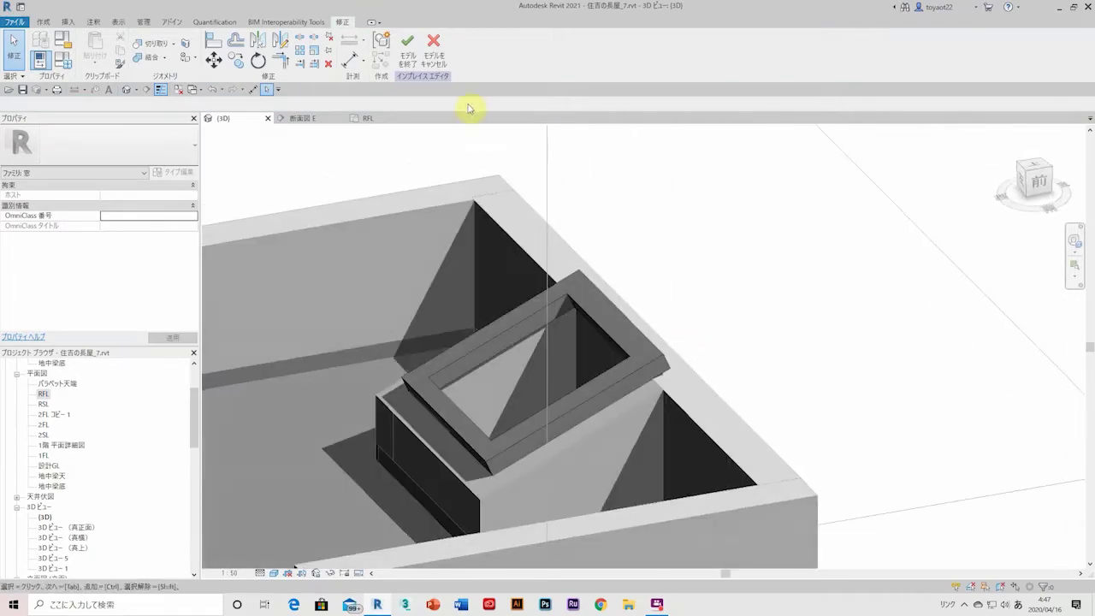
click(407, 58)
Step: Start another in-place model from Architecture > Component
click(42, 21)
click(118, 60)
click(154, 110)
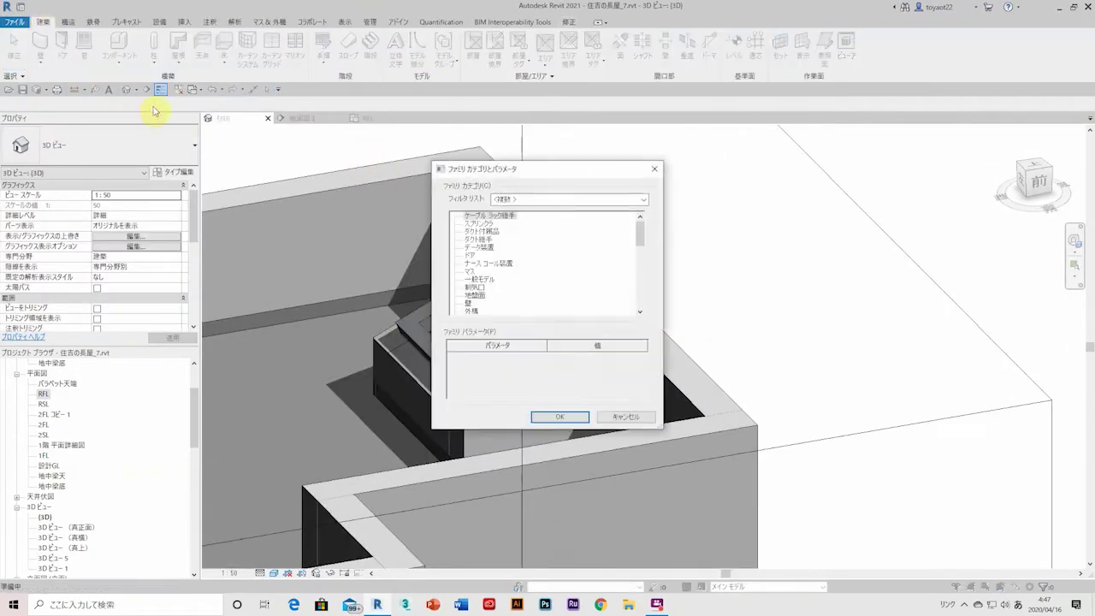
Step: Confirm the 窓 category and start a new extrusion on a work plane in section E
click(555, 418)
click(89, 53)
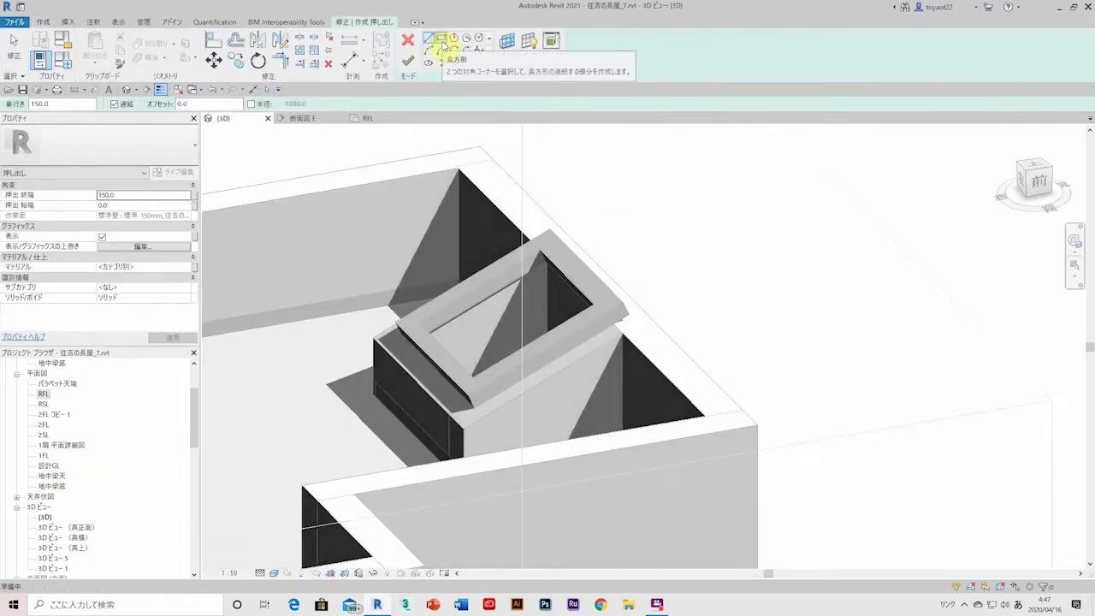
click(312, 124)
click(507, 47)
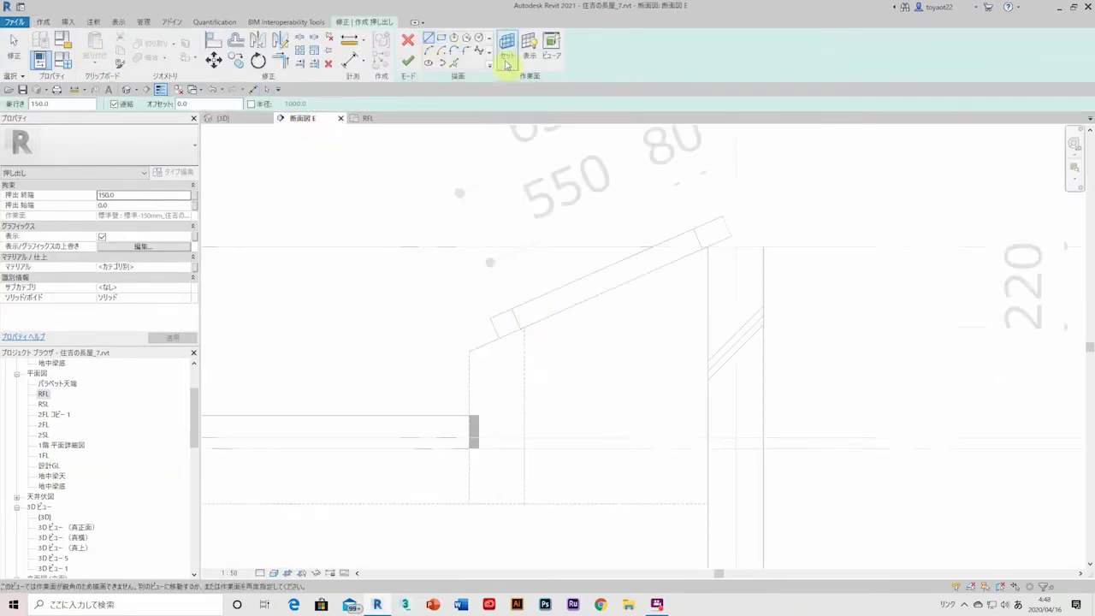
click(507, 361)
click(231, 120)
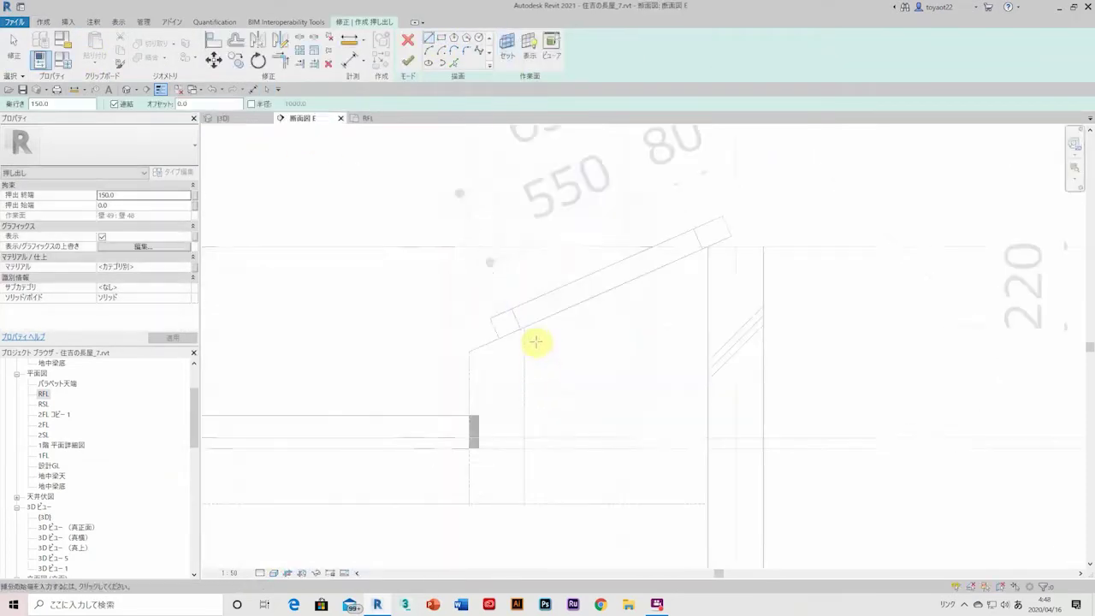
Step: Sketch the sloped glass pane profile in section E and finish the sketch
click(492, 301)
click(732, 203)
scroll(731, 204, up, 2)
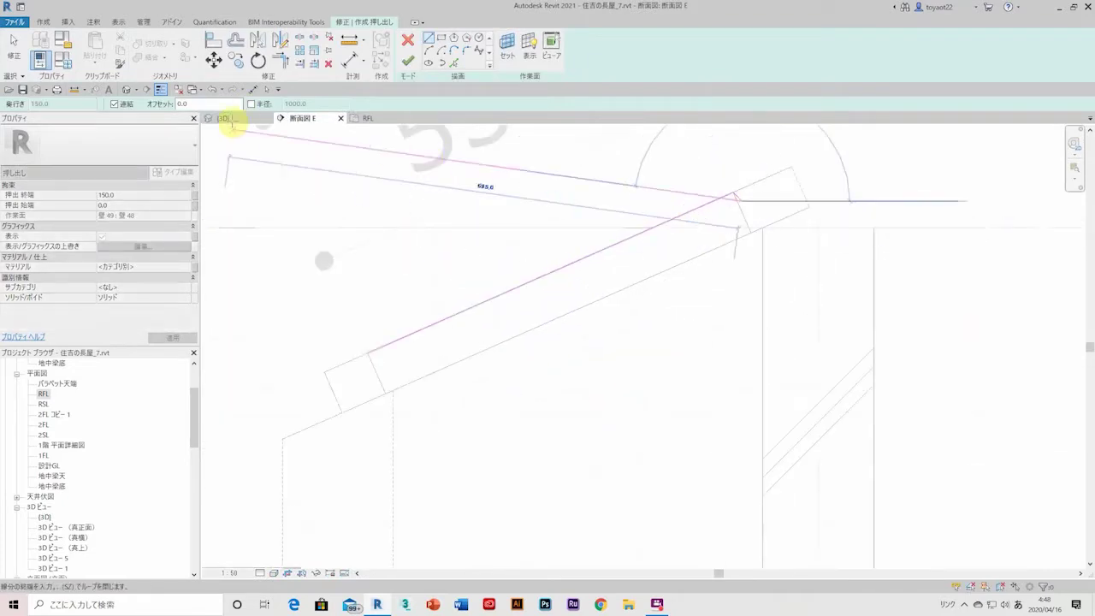
scroll(366, 352, up, 2)
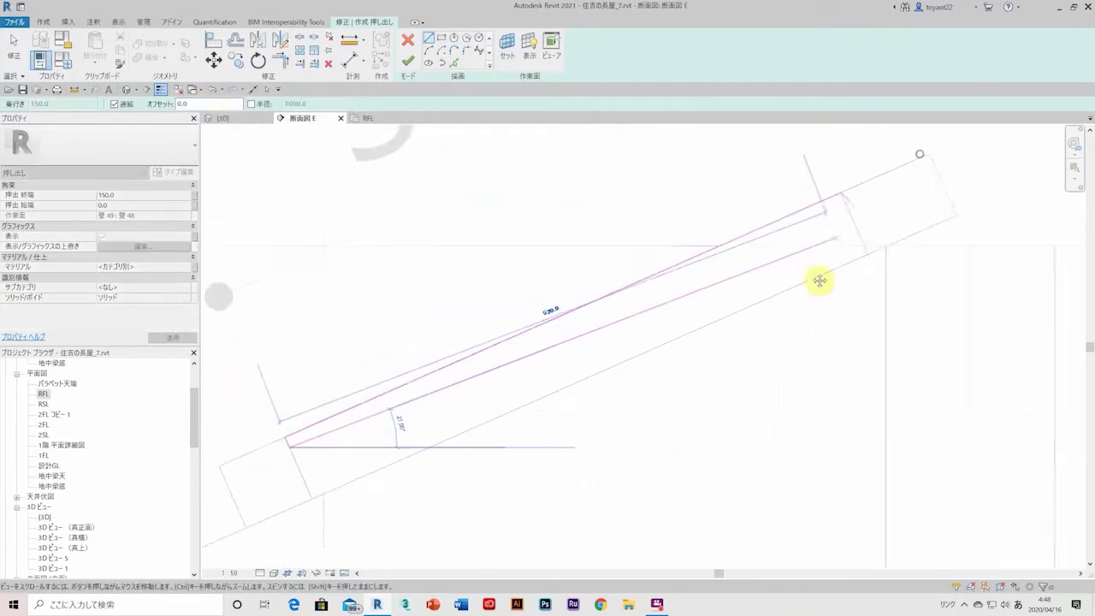
click(819, 229)
click(407, 61)
click(821, 230)
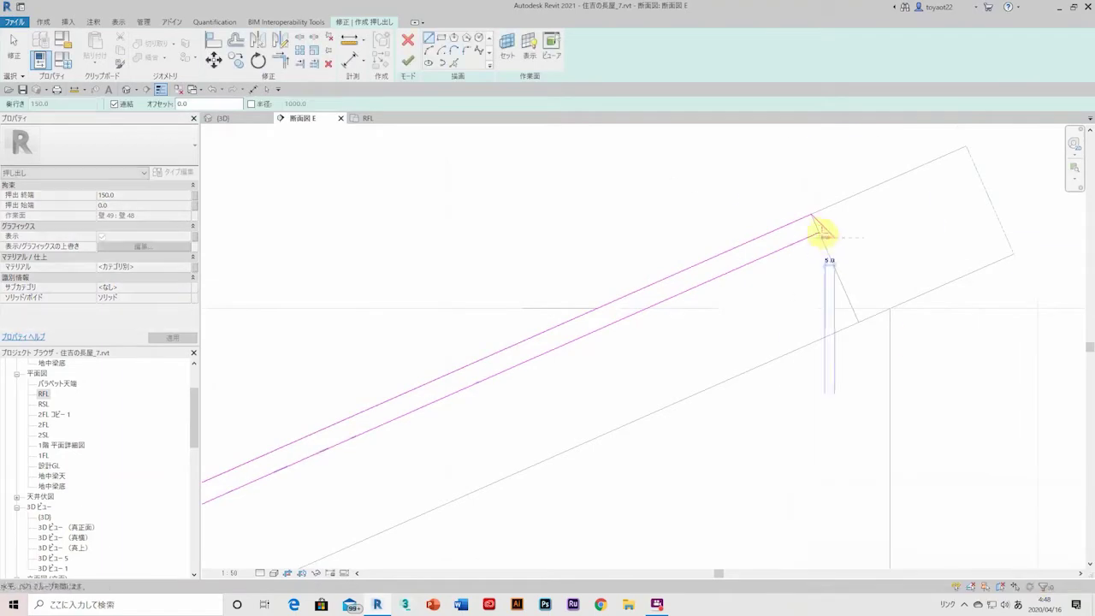
scroll(830, 239, down, 2)
scroll(821, 248, up, 3)
click(407, 62)
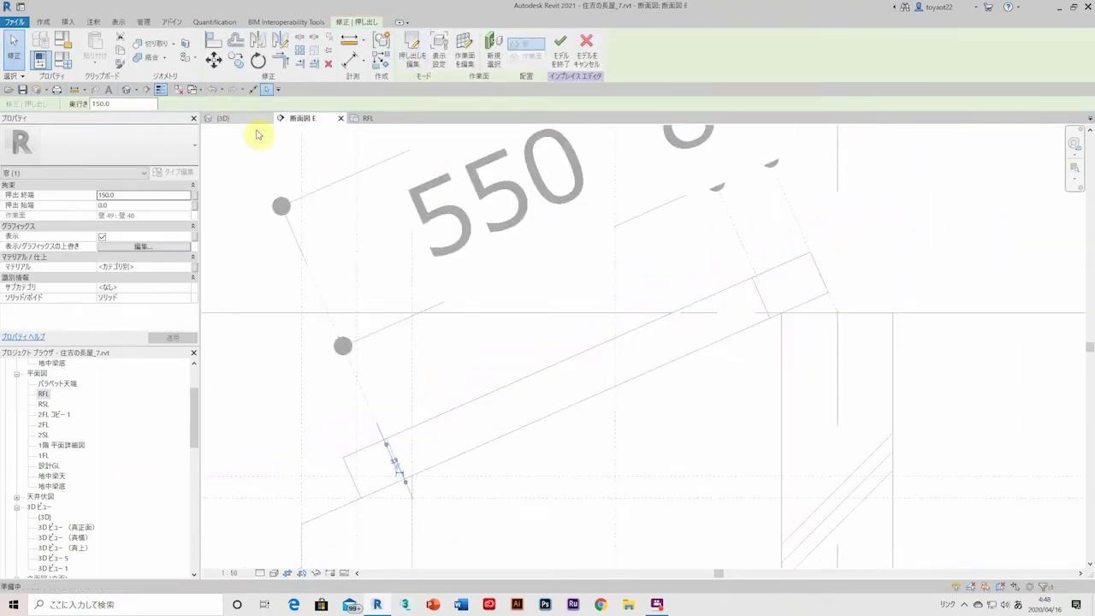
Step: Finish the in-place window and orbit the 3D view to see the new pane on the roof
click(221, 118)
click(560, 47)
click(550, 360)
mouse_move(550, 359)
shift+middle_down()
mouse_move(542, 373)
mouse_move(454, 367)
shift+middle_up()
key(Escape)
Step: Assign the ガラス、透明 (transparent glass) material to the skylight pane extrusion, then return to section E
click(428, 327)
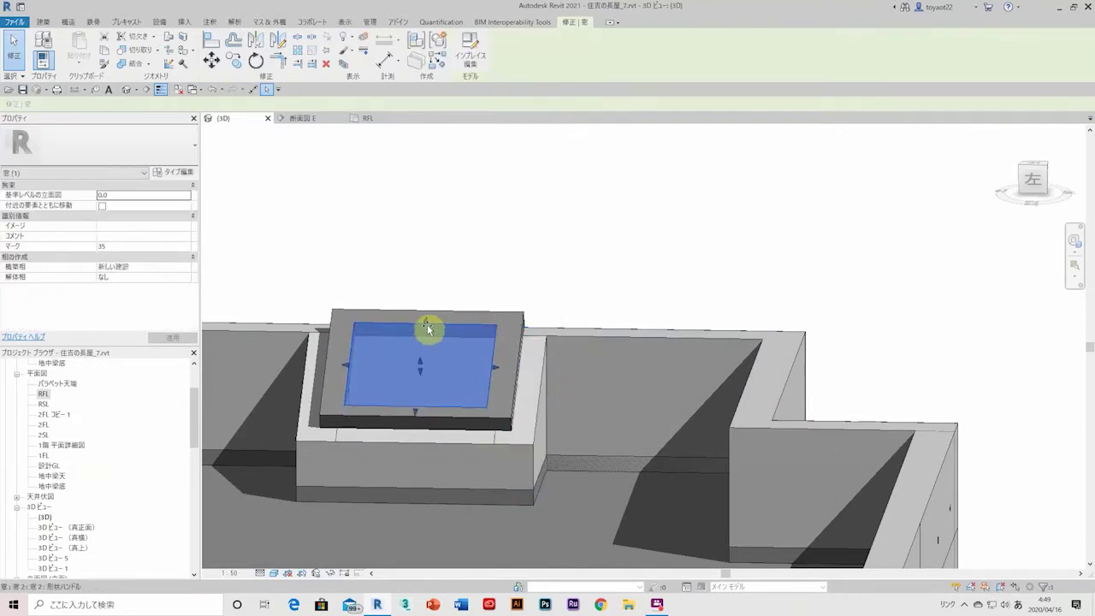
double_click(491, 361)
click(416, 325)
click(188, 266)
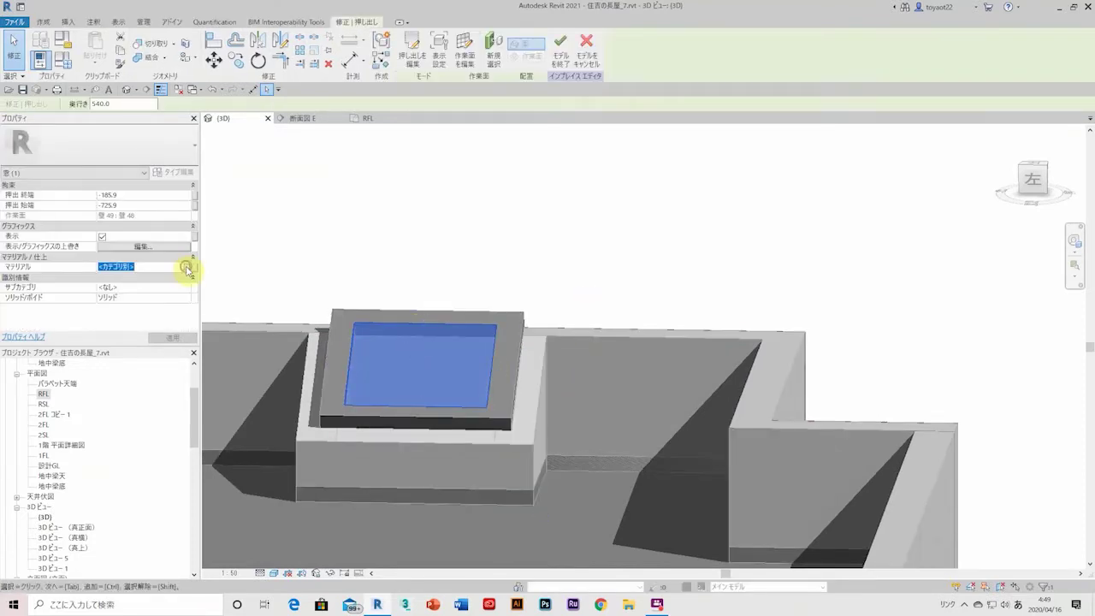
click(187, 266)
click(268, 257)
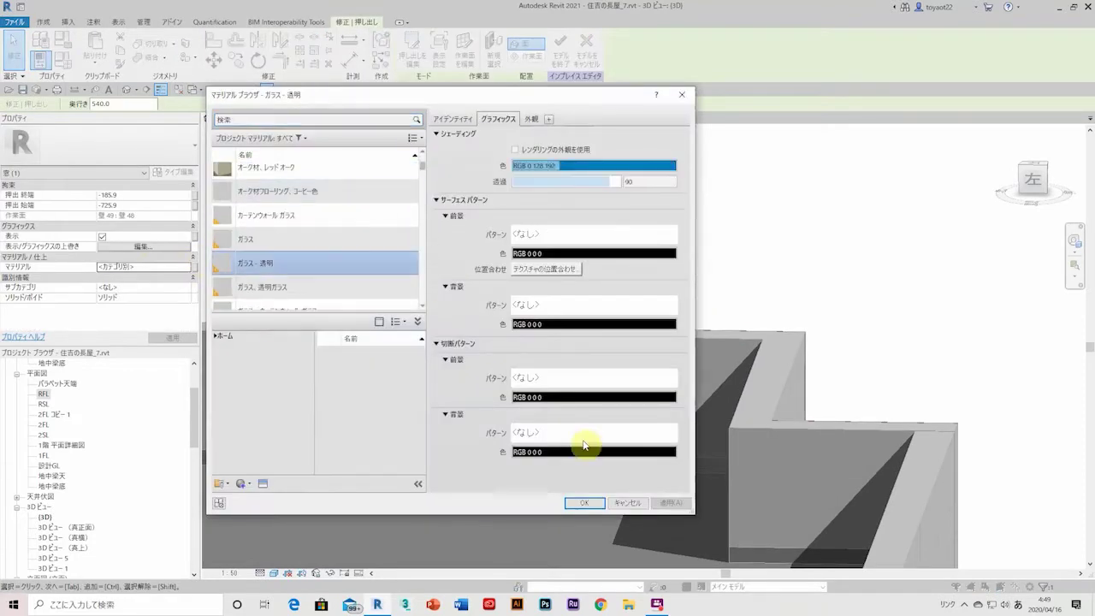
click(583, 502)
mouse_move(575, 344)
shift+middle_down()
mouse_move(757, 176)
mouse_move(633, 470)
mouse_move(647, 220)
shift+middle_up()
key(ctrl+Tab)
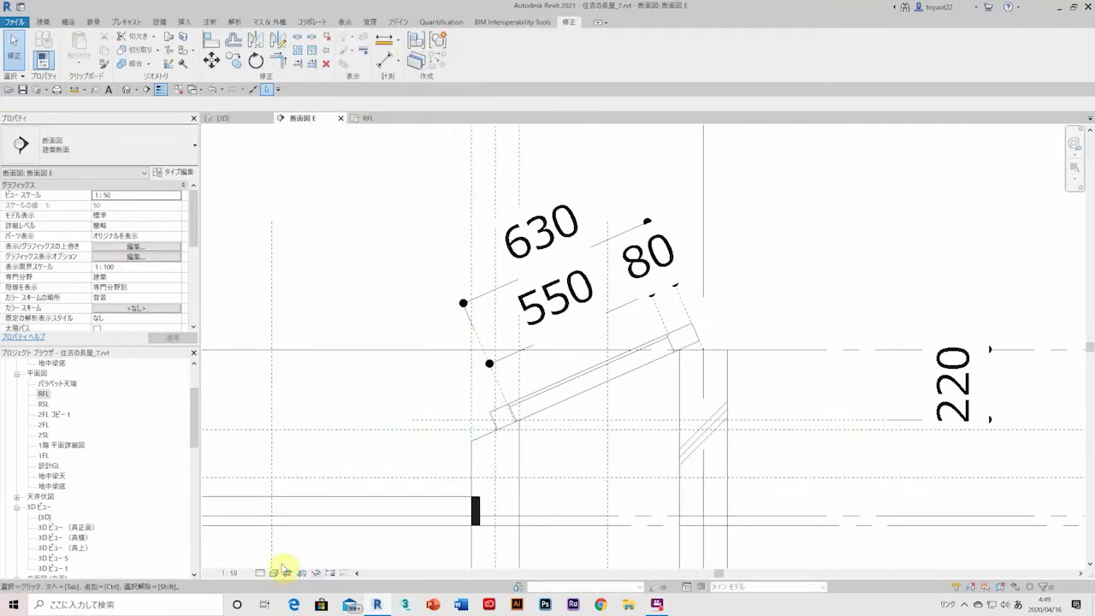
Step: Set section E to Shaded display and draw a reference plane through the skylight's upper end
click(287, 572)
click(308, 542)
click(525, 350)
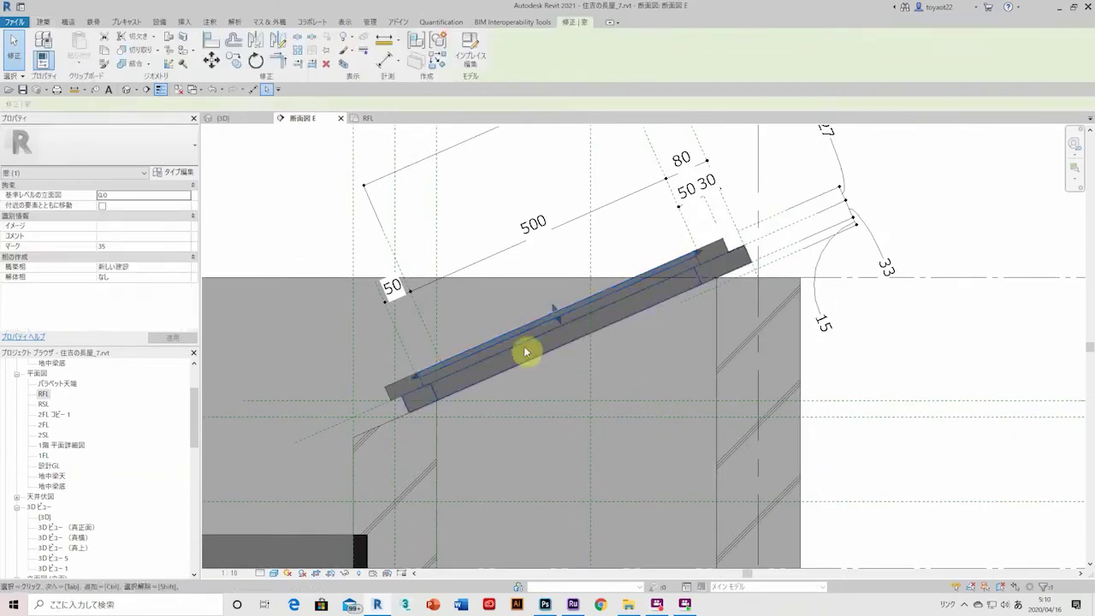
key(Escape)
click(824, 49)
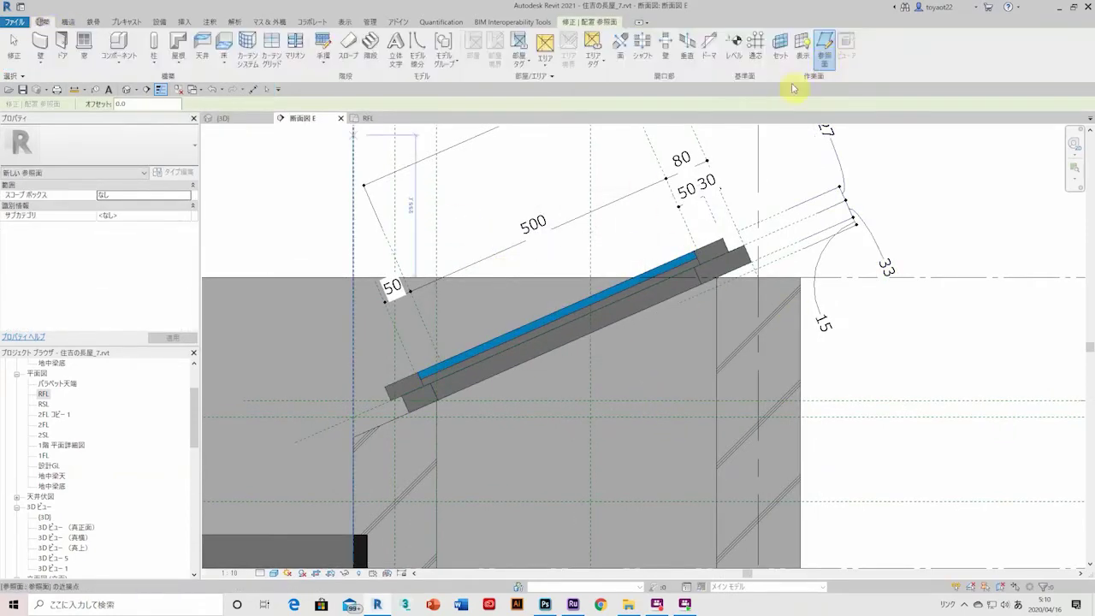
scroll(772, 182, up, 3)
click(787, 247)
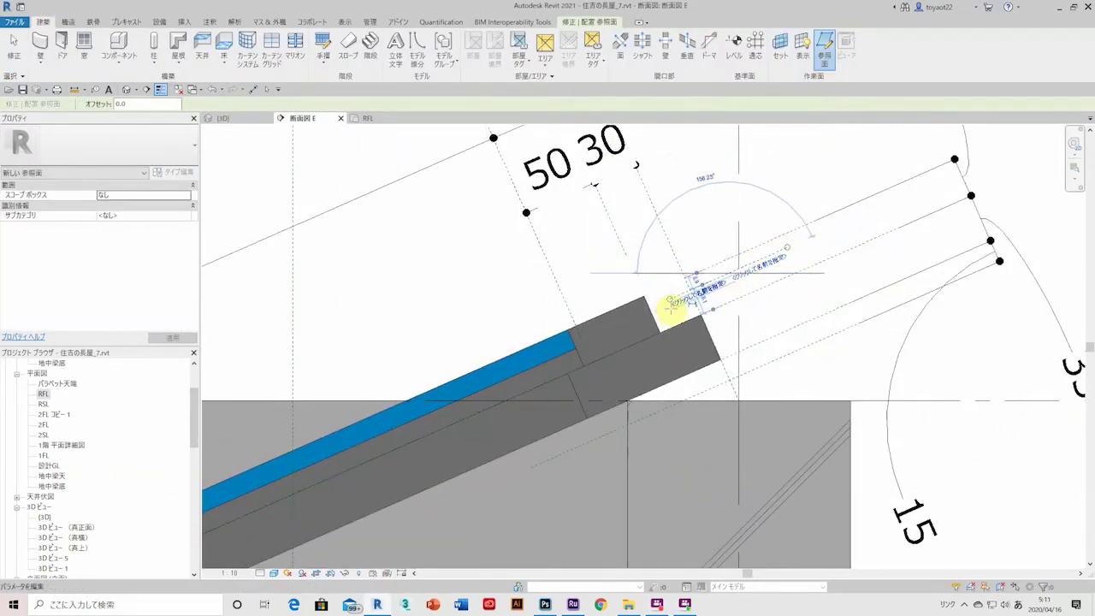
key(Escape)
key(Escape)
Step: Add an aligned 930 dimension across the frame and move its text clear of the lines
click(252, 90)
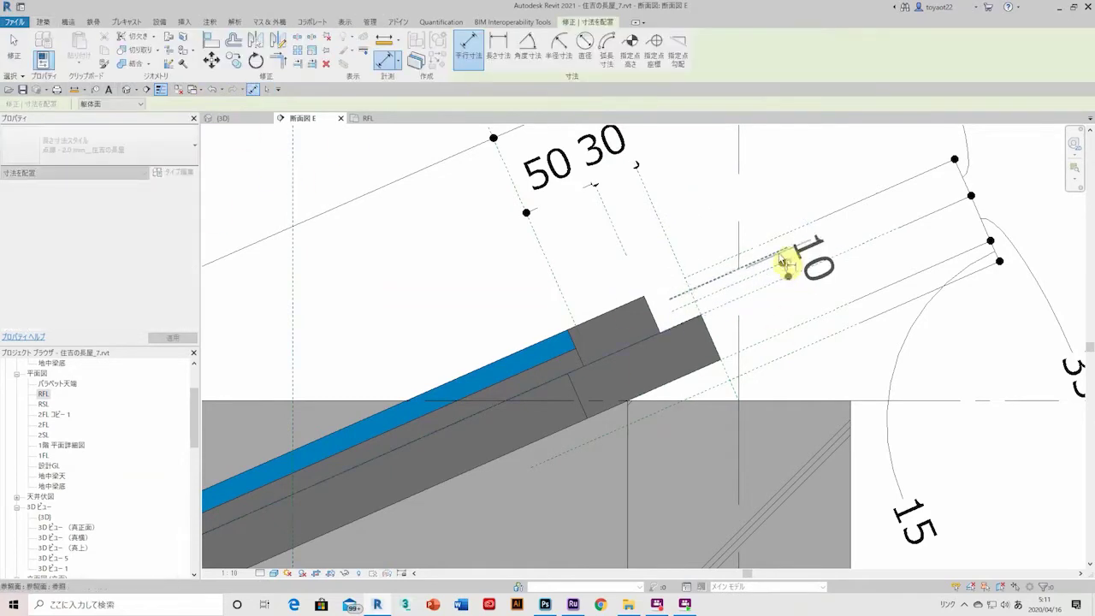
click(796, 194)
key(Escape)
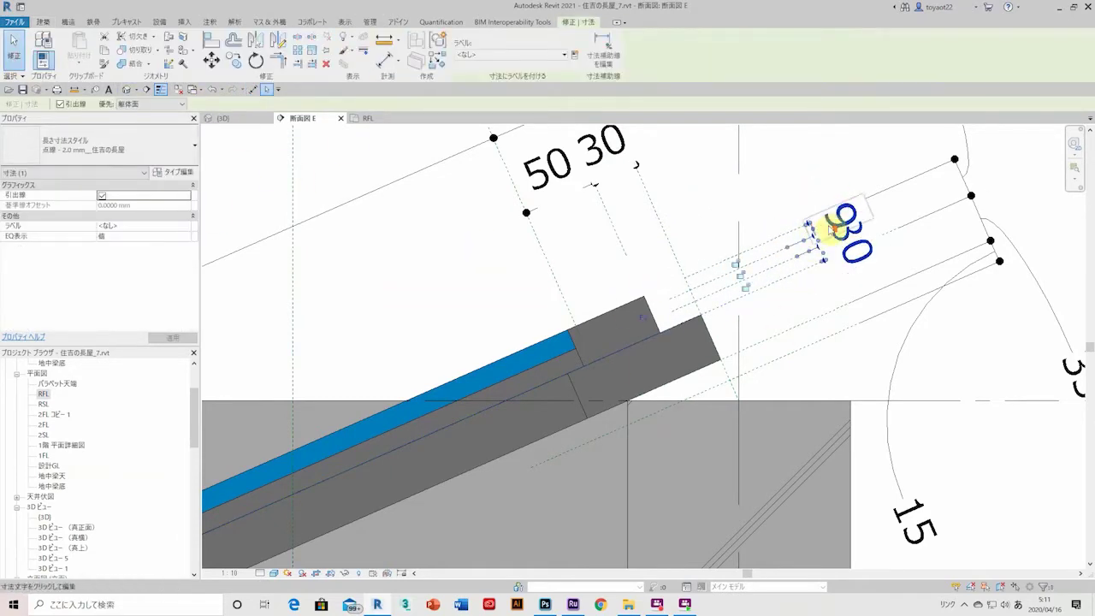
scroll(830, 229, up, 3)
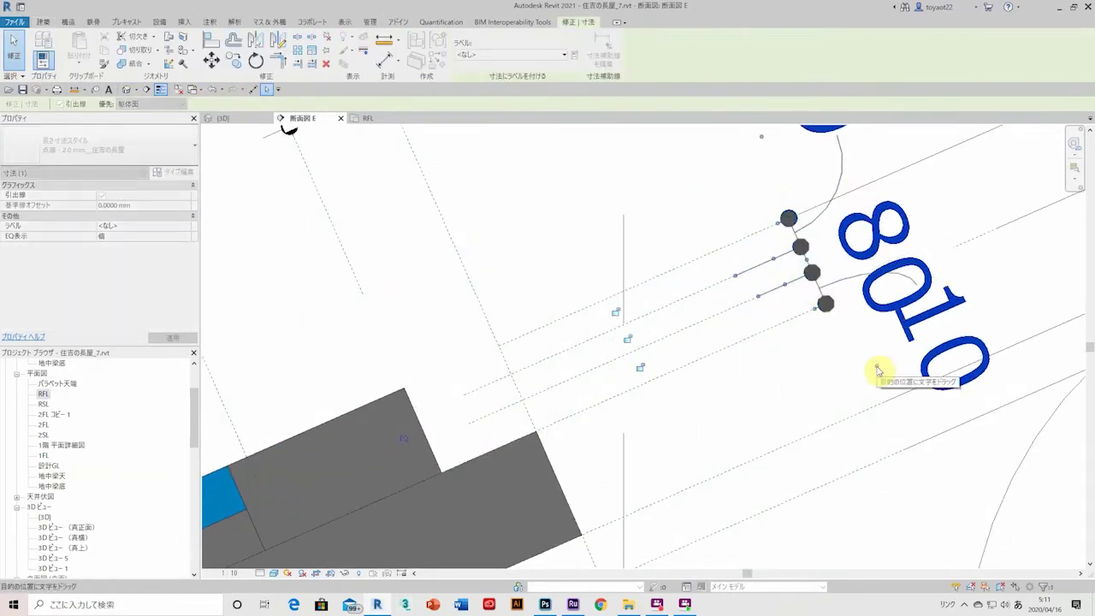
mouse_move(876, 369)
mouse_down()
mouse_move(818, 237)
mouse_move(793, 272)
mouse_up()
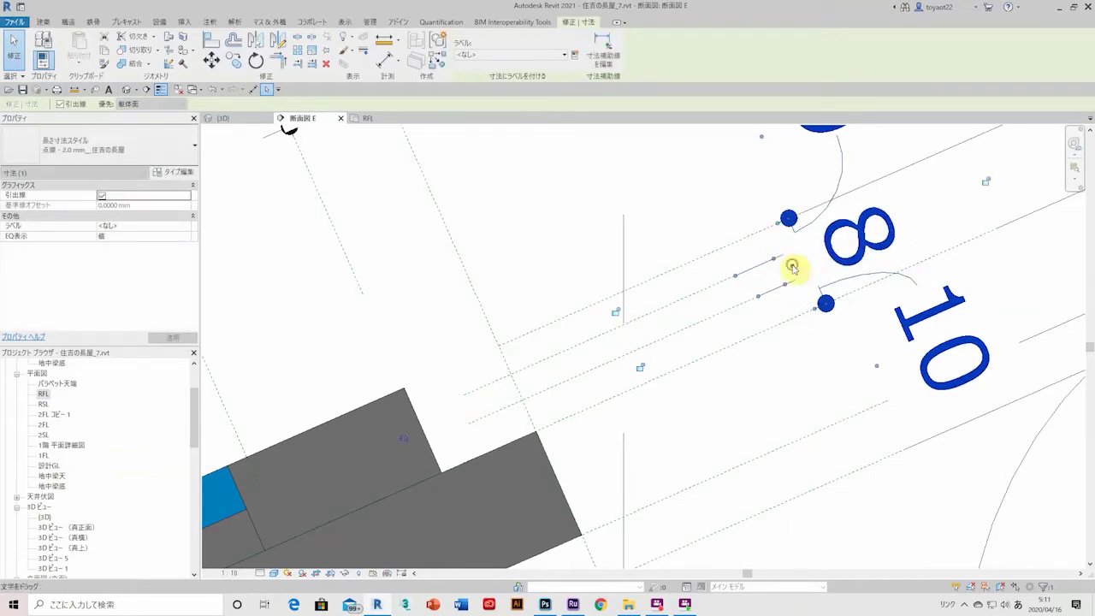
scroll(795, 283, down, 4)
key(Escape)
Step: Reselect the new reference plane and the skylight window in section E
scroll(776, 286, up, 2)
click(778, 287)
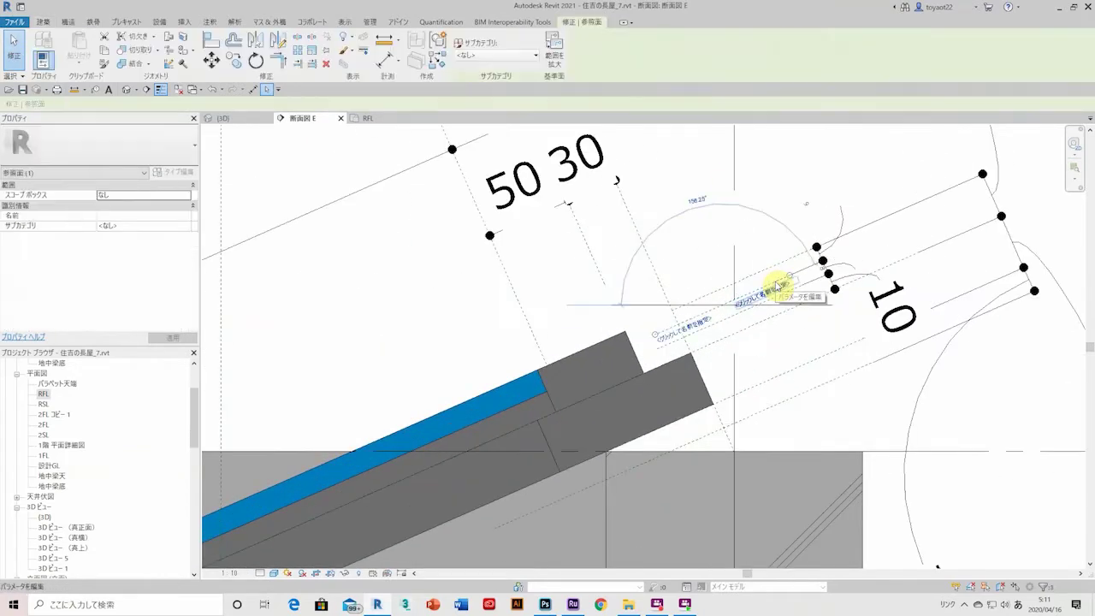
scroll(780, 287, up, 3)
click(733, 293)
click(777, 284)
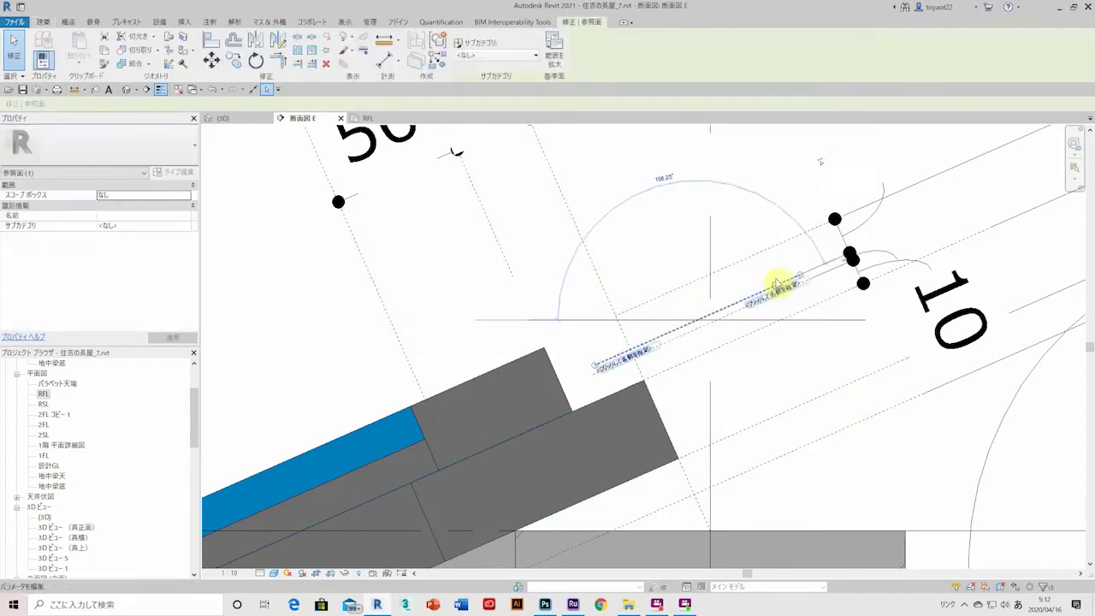
scroll(819, 331, up, 1)
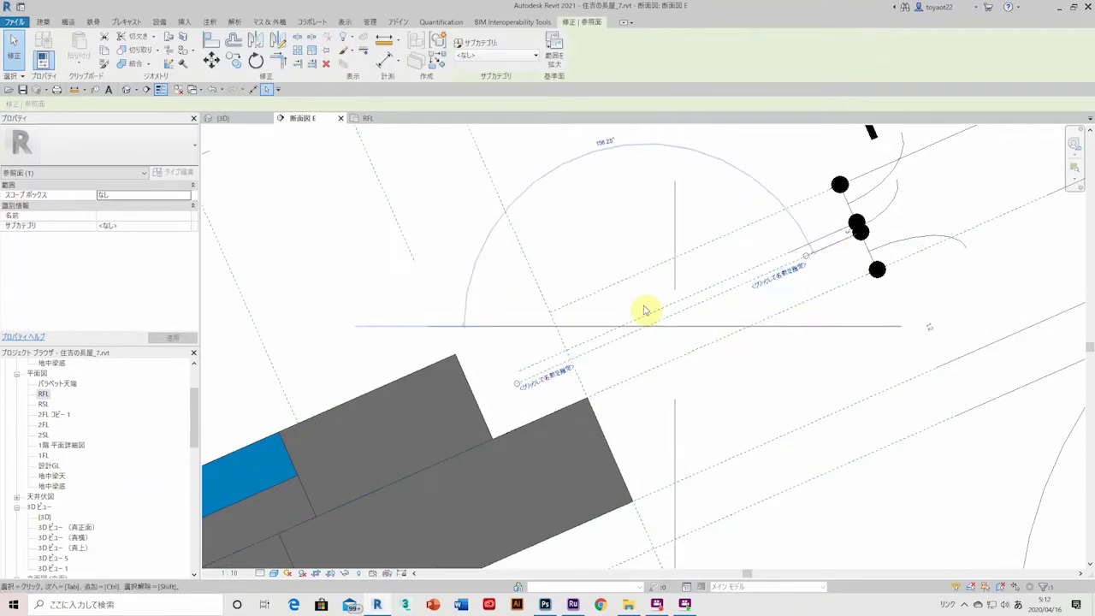
scroll(764, 359, down, 3)
click(605, 370)
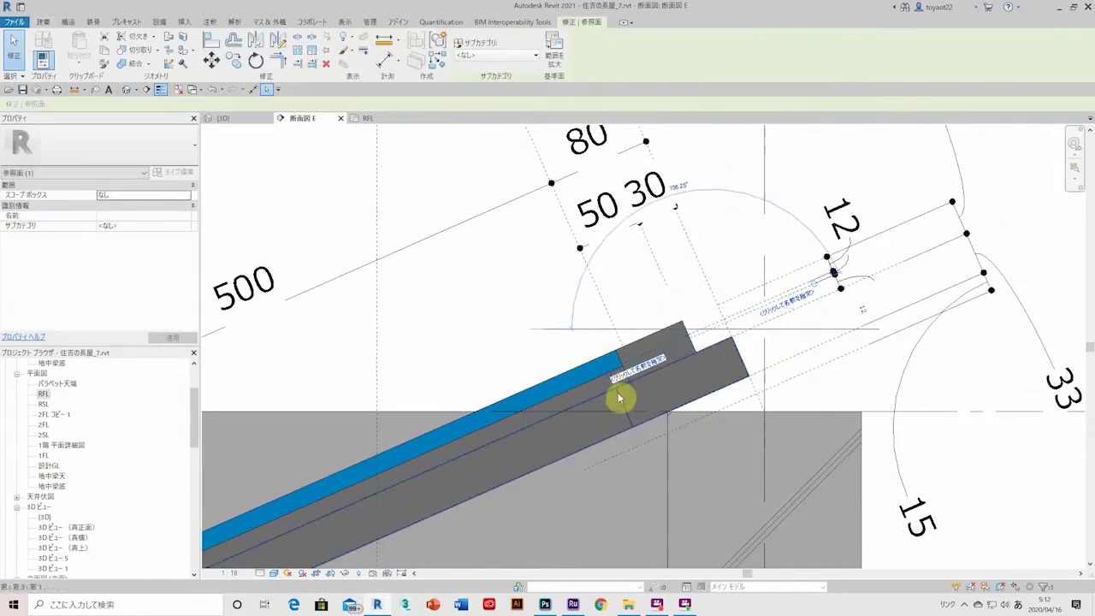
scroll(557, 367, up, 1)
scroll(656, 318, down, 2)
click(537, 440)
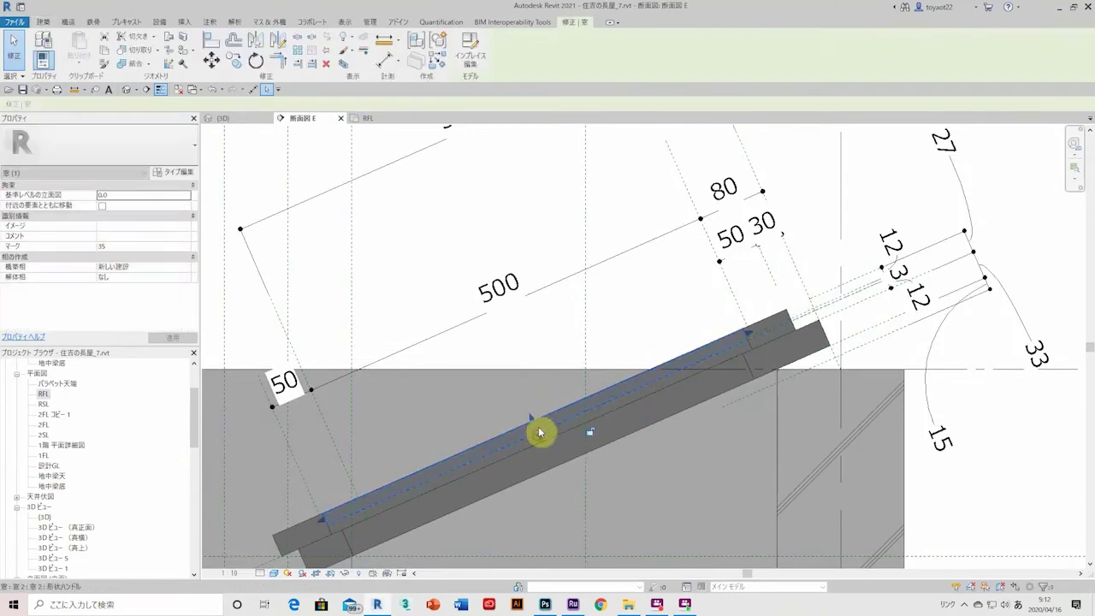
Step: Select the skylight window and set the lower-end reference plane distance to 550
click(532, 420)
scroll(573, 368, up, 1)
scroll(471, 419, up, 2)
click(400, 444)
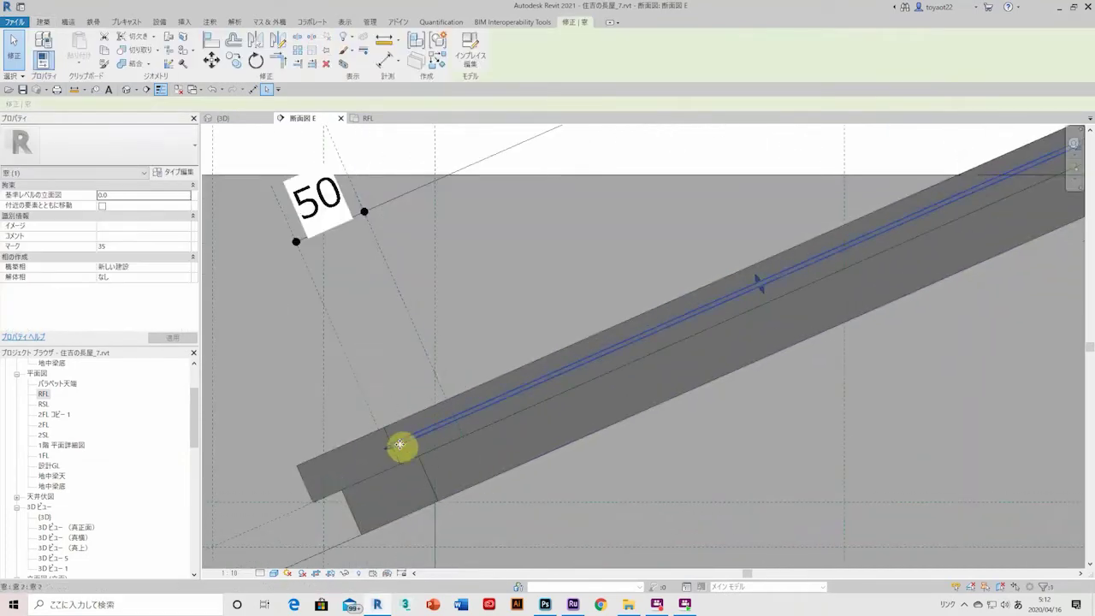
scroll(514, 428, down, 2)
scroll(409, 409, up, 1)
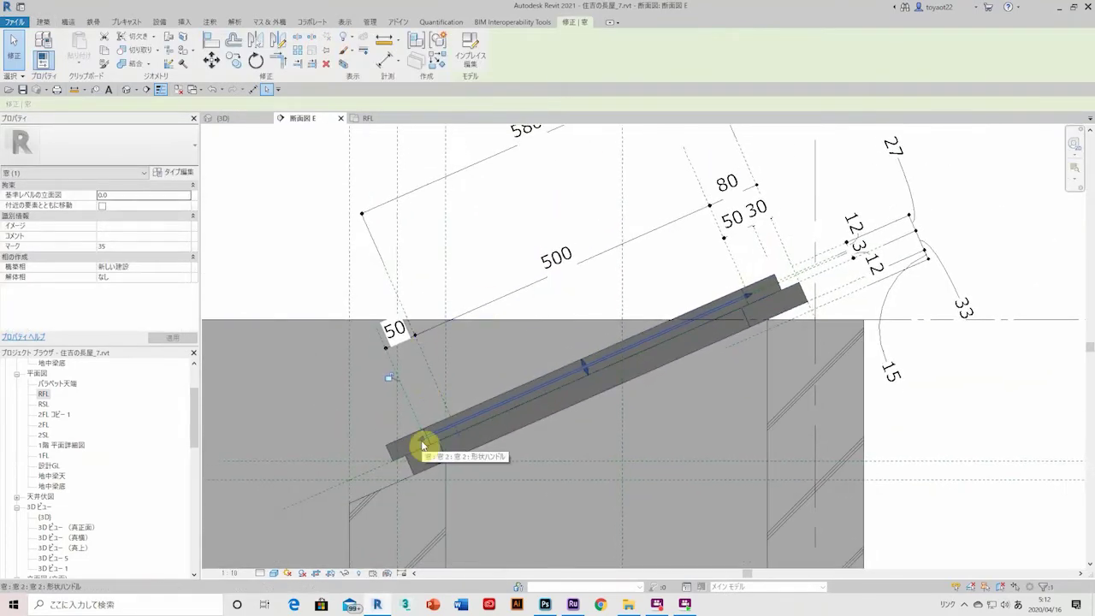
scroll(421, 444, up, 1)
click(393, 303)
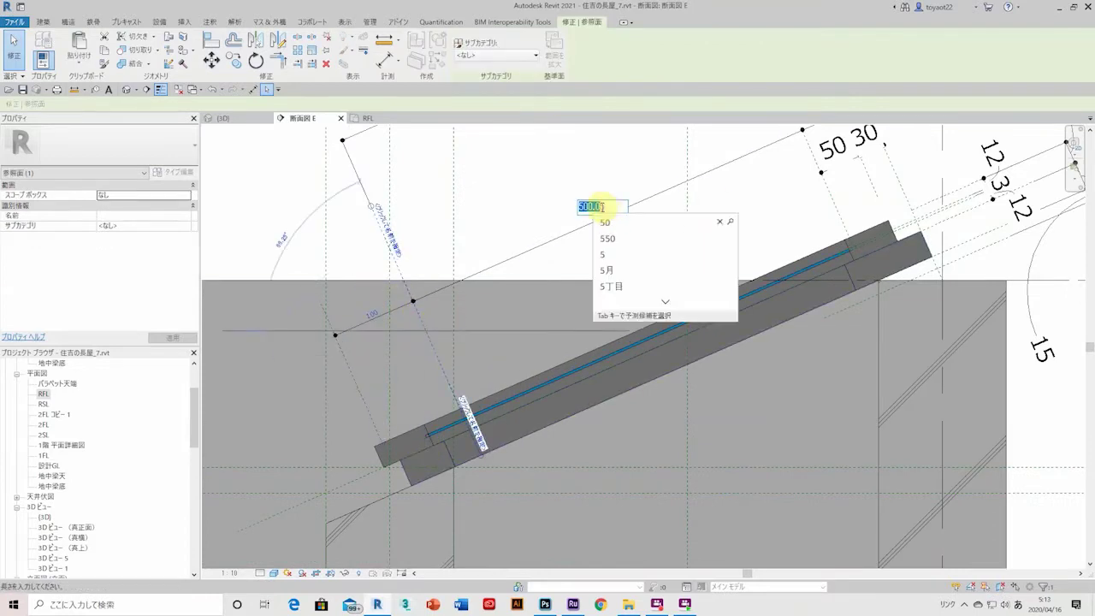
text(550)
key(Return)
Step: Shift the lower skylight window down the slope, then reselect the upper and lower windows
click(376, 454)
drag(371, 457, 408, 476)
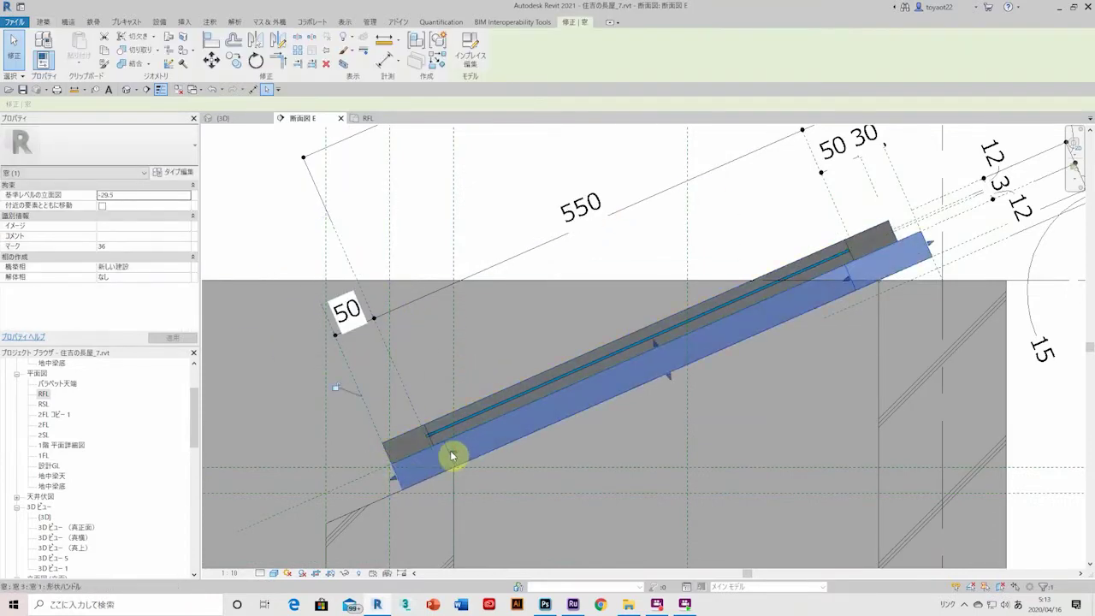
click(970, 333)
click(875, 268)
click(426, 430)
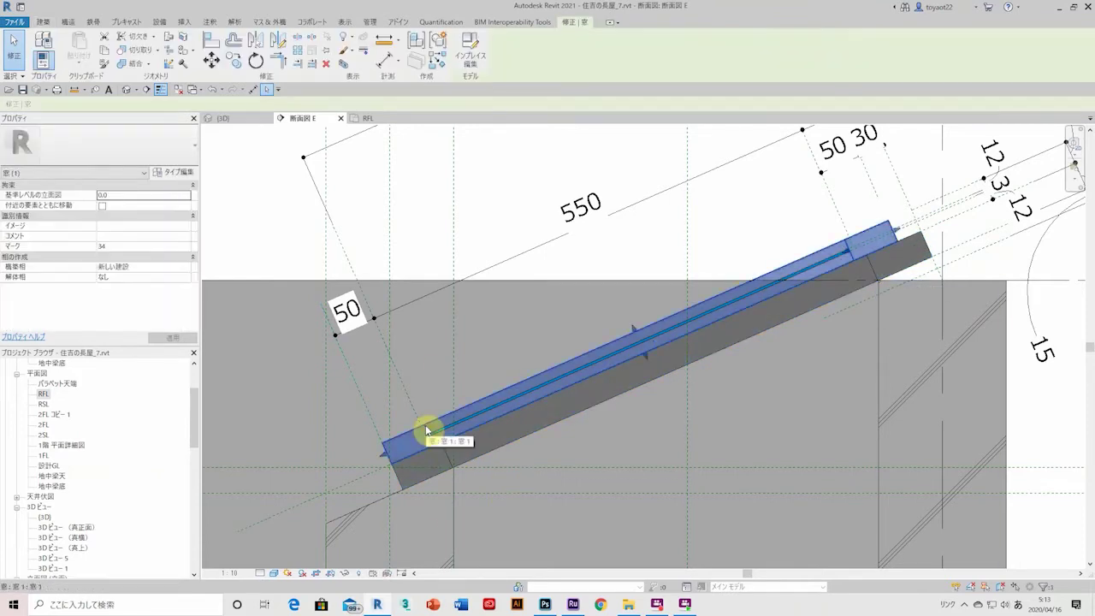
click(435, 472)
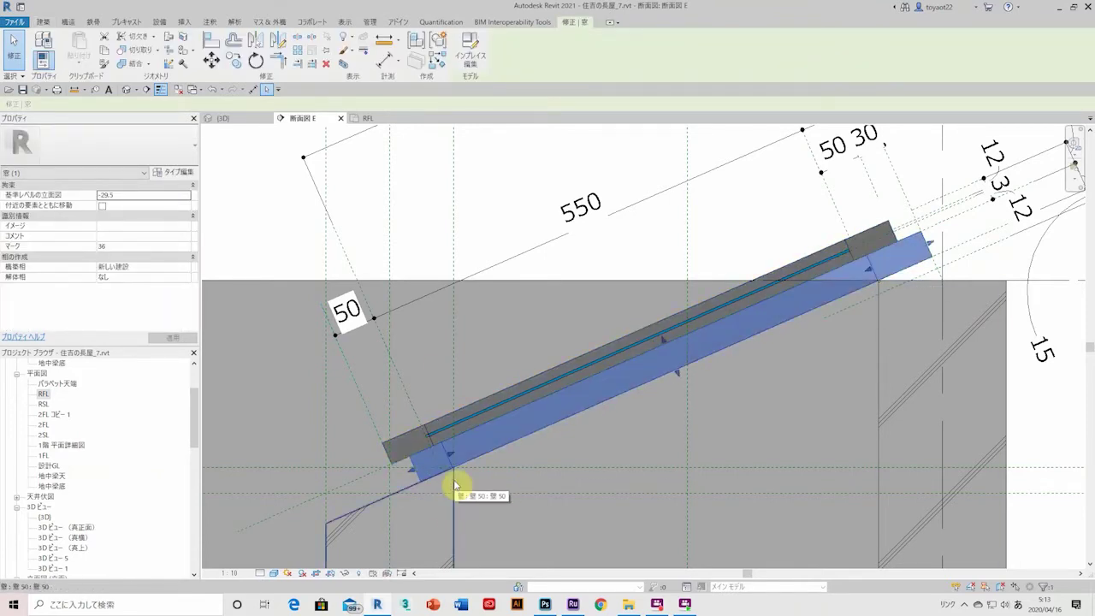
Step: Place an aligned 35 dimension at the skylight window's end
click(135, 94)
scroll(726, 180, up, 5)
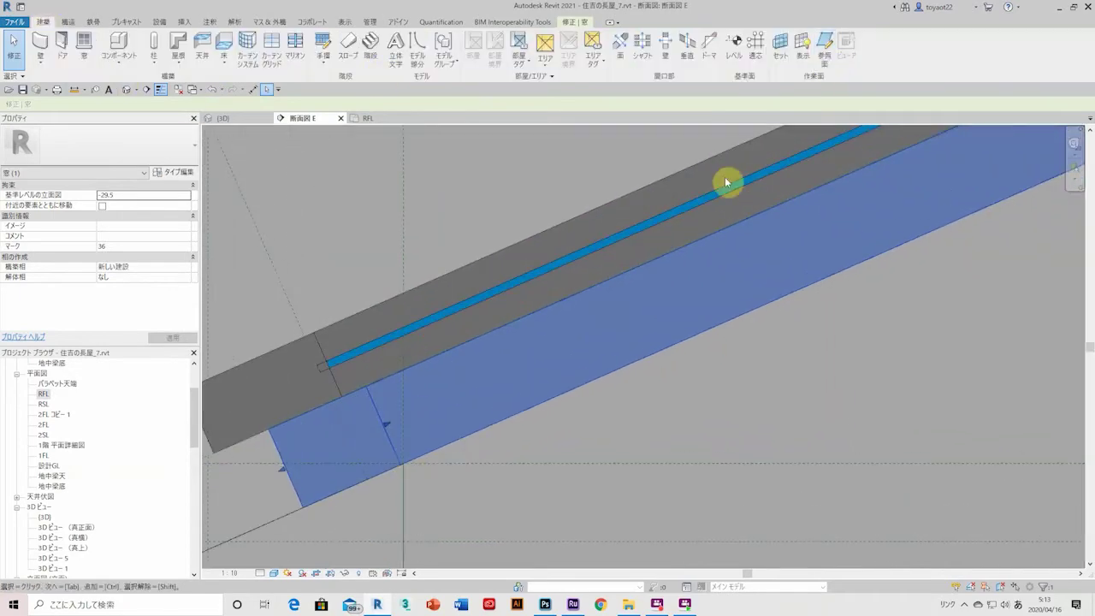
key(Escape)
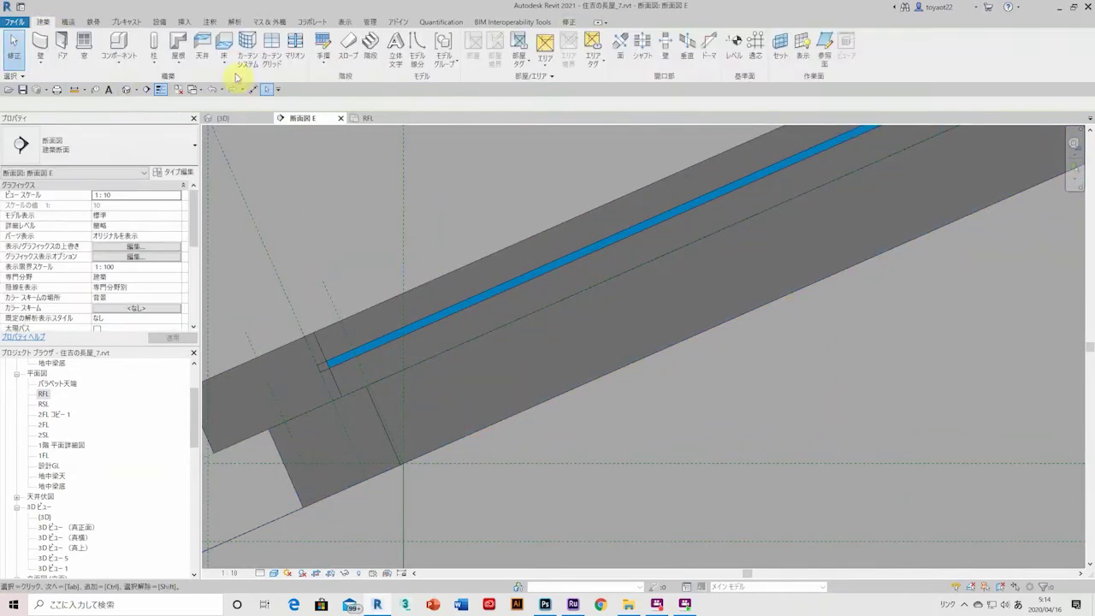
click(254, 89)
scroll(342, 313, down, 2)
click(436, 450)
key(Escape)
Step: Set the lower-end reference plane distance to 1550, clear the selection and zoom out
click(409, 464)
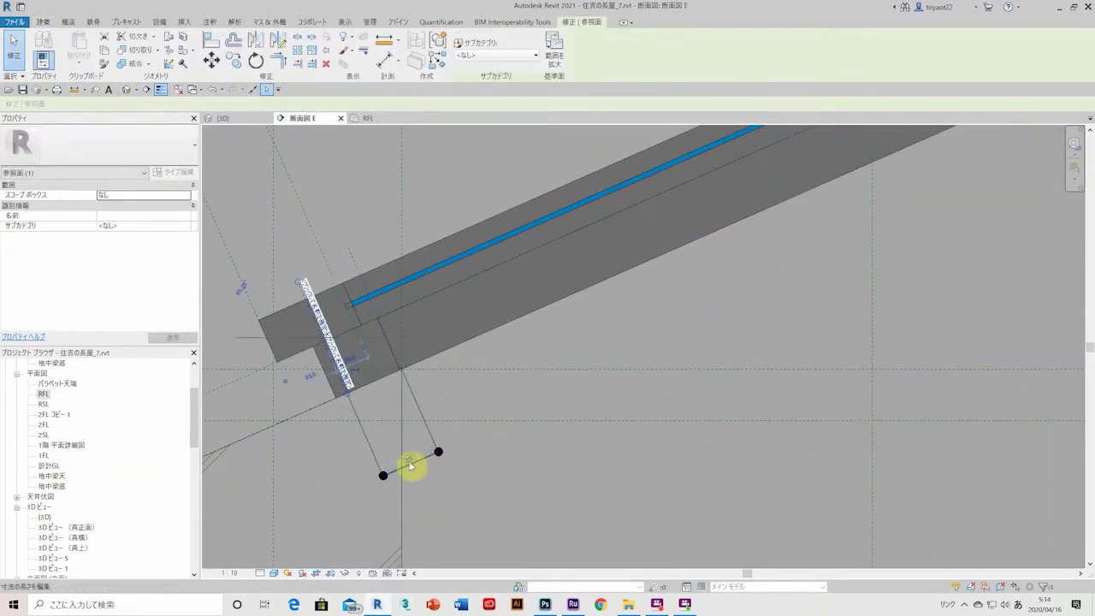
click(16, 62)
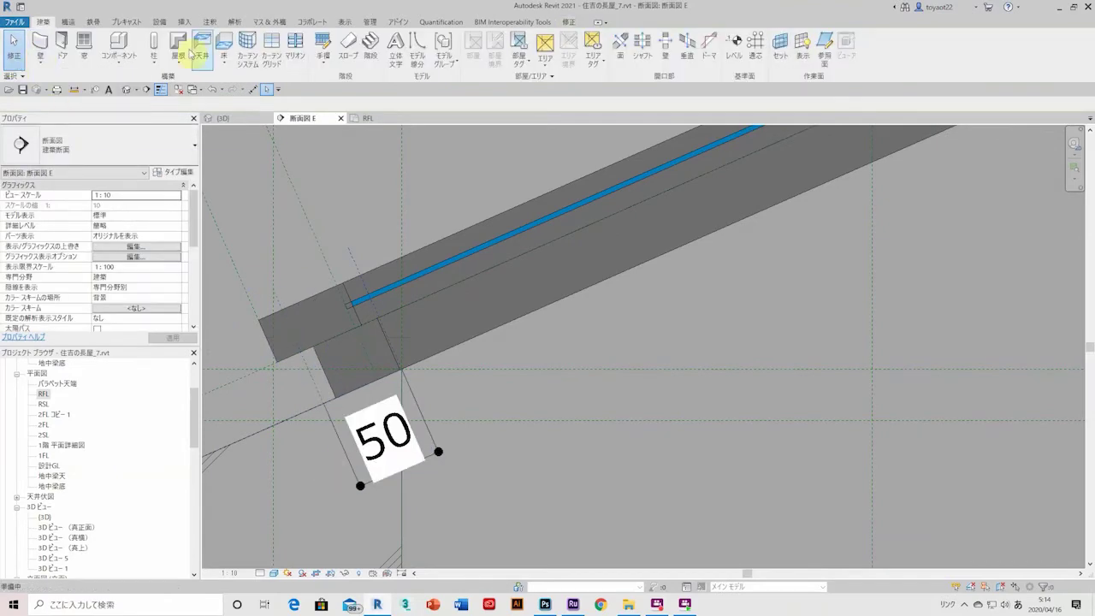
text(15)
key(Return)
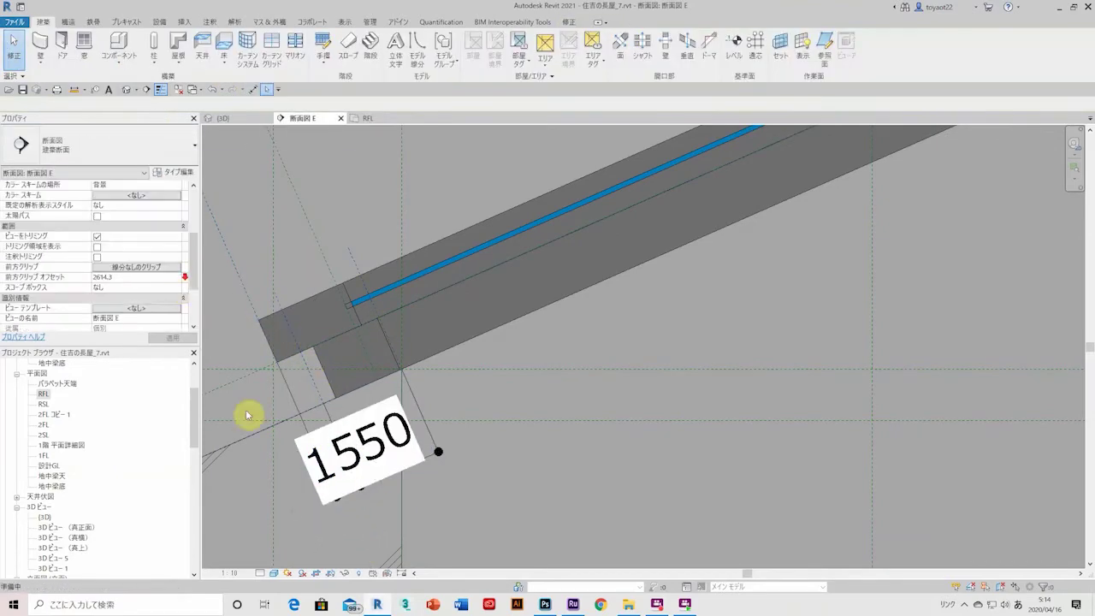
click(405, 389)
click(547, 398)
scroll(547, 399, down, 2)
scroll(562, 420, down, 2)
scroll(530, 402, down, 1)
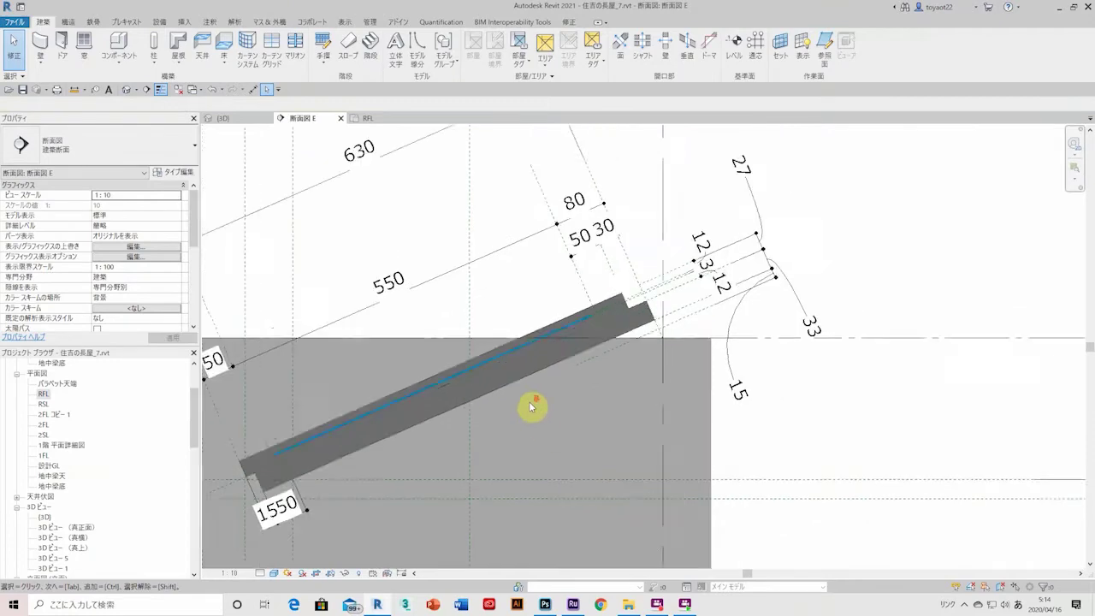
scroll(669, 383, up, 1)
Step: Enter in-place editing of the skylight and open the glass extrusion's material in the Material Browser
double_click(653, 359)
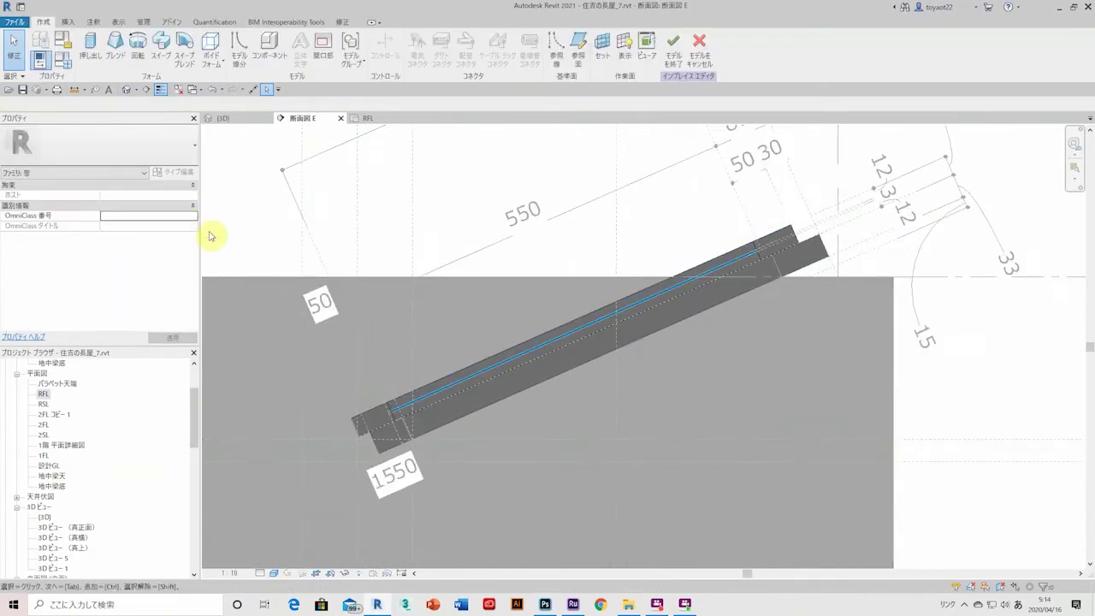
click(374, 414)
click(147, 266)
click(187, 267)
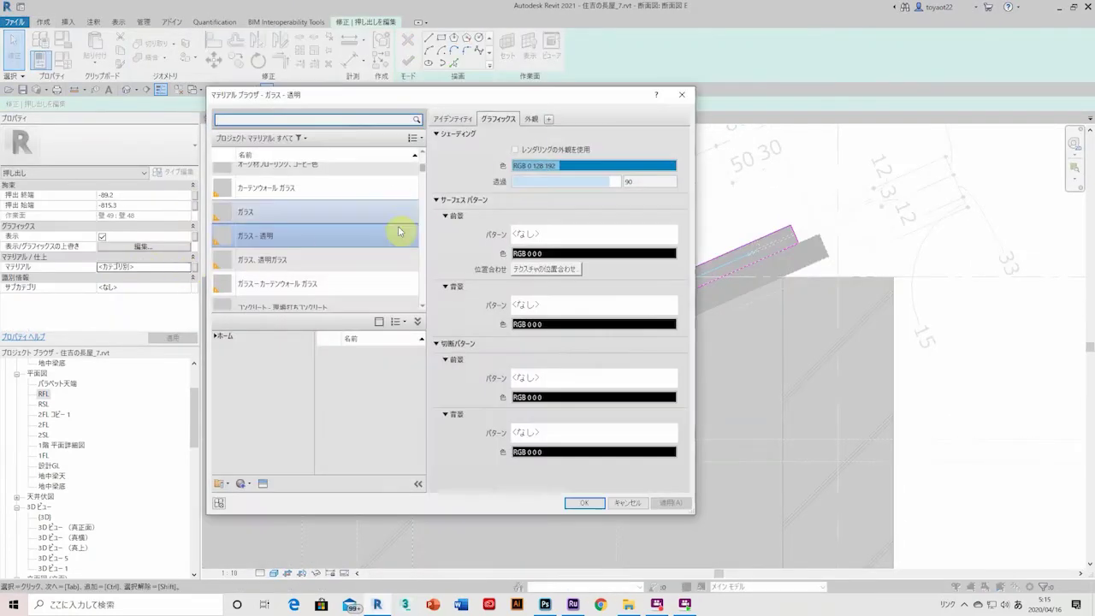
Step: Browse the Material Browser list, close it, and finish editing the extrusion
scroll(373, 231, down, 2)
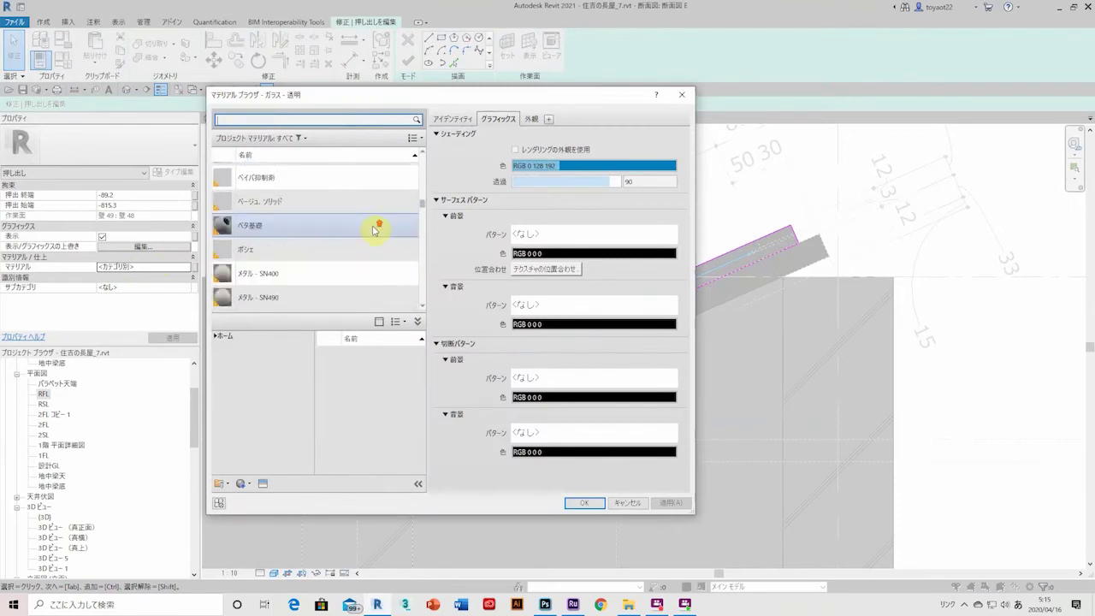
scroll(373, 231, down, 3)
scroll(373, 231, down, 2)
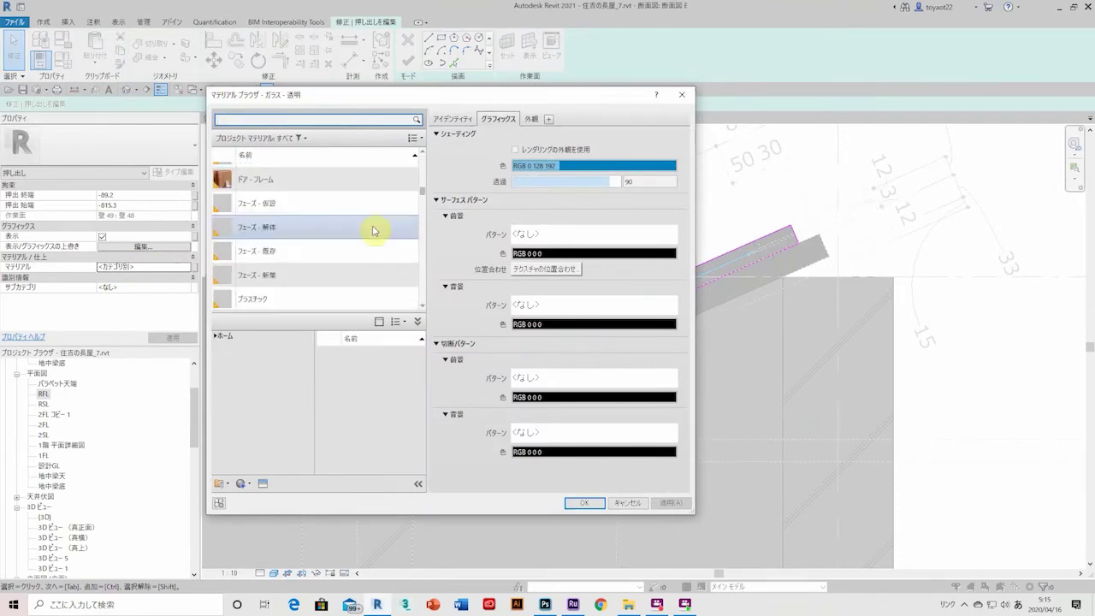
scroll(374, 229, down, 3)
scroll(374, 229, down, 3)
scroll(373, 229, down, 3)
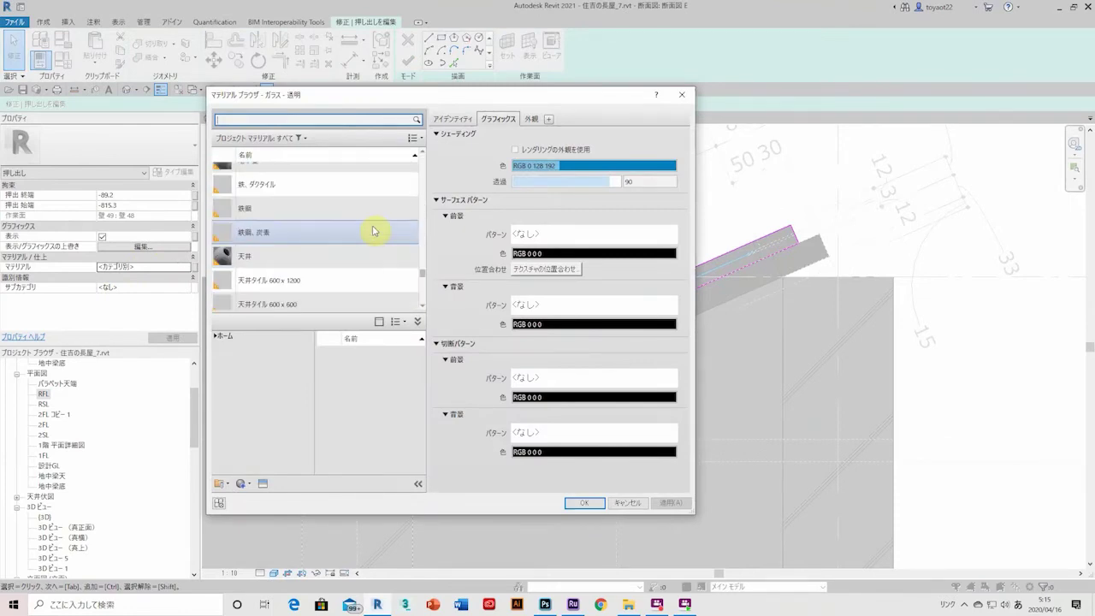
scroll(375, 229, down, 3)
click(582, 504)
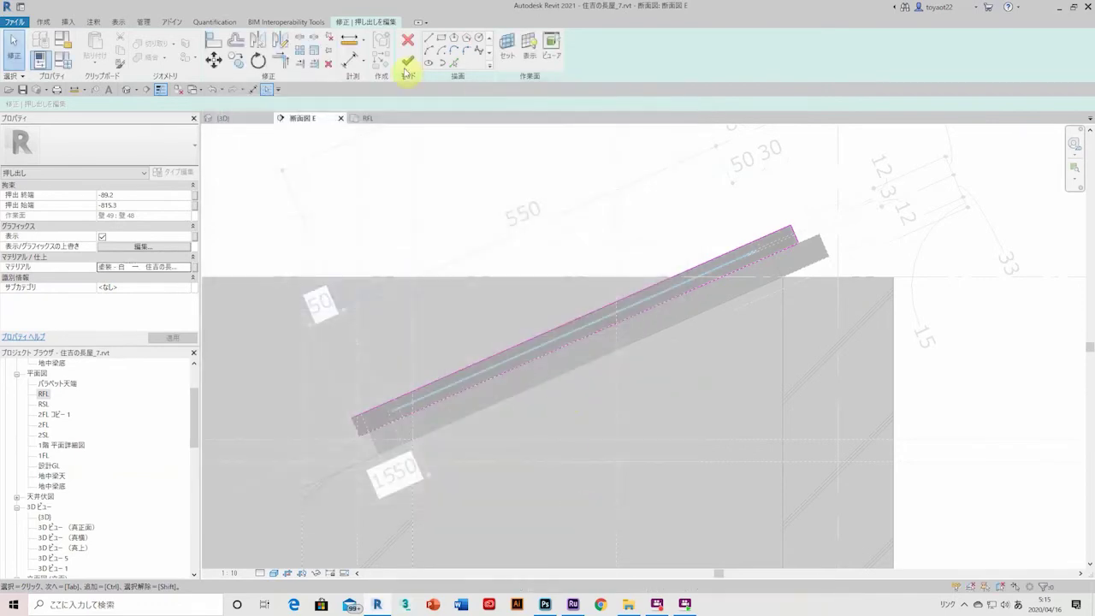
click(407, 61)
Step: Finish the in-place skylight model, orbit the 3D view to inspect the glass, then open the RFL plan
click(559, 338)
key(ctrl+Tab)
scroll(659, 353, up, 5)
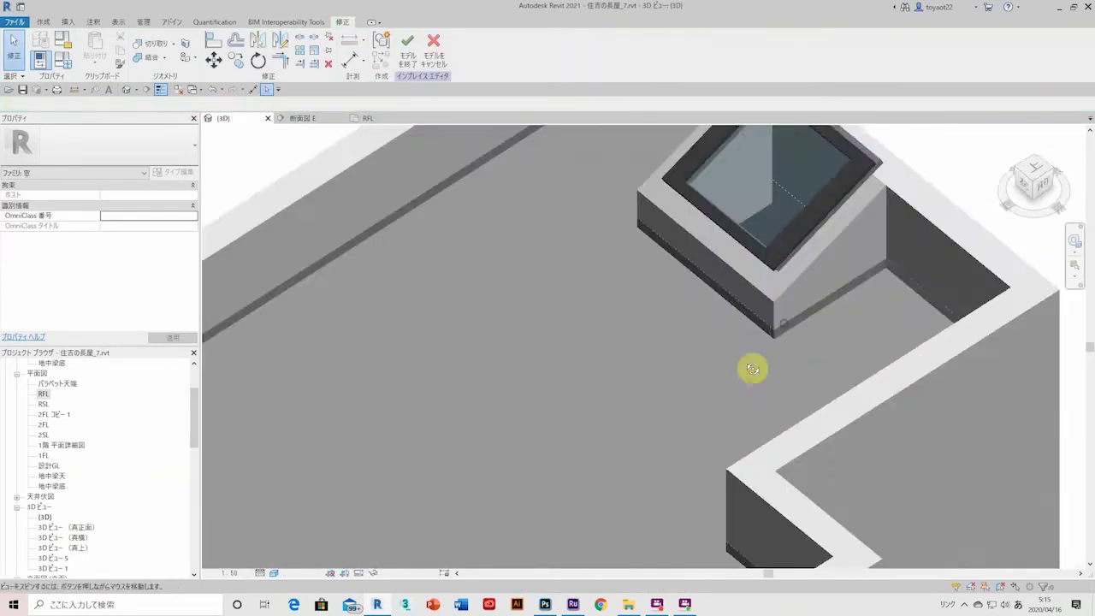
mouse_move(750, 366)
shift+middle_down()
mouse_move(740, 245)
mouse_move(772, 305)
mouse_move(762, 298)
mouse_move(903, 279)
shift+middle_up()
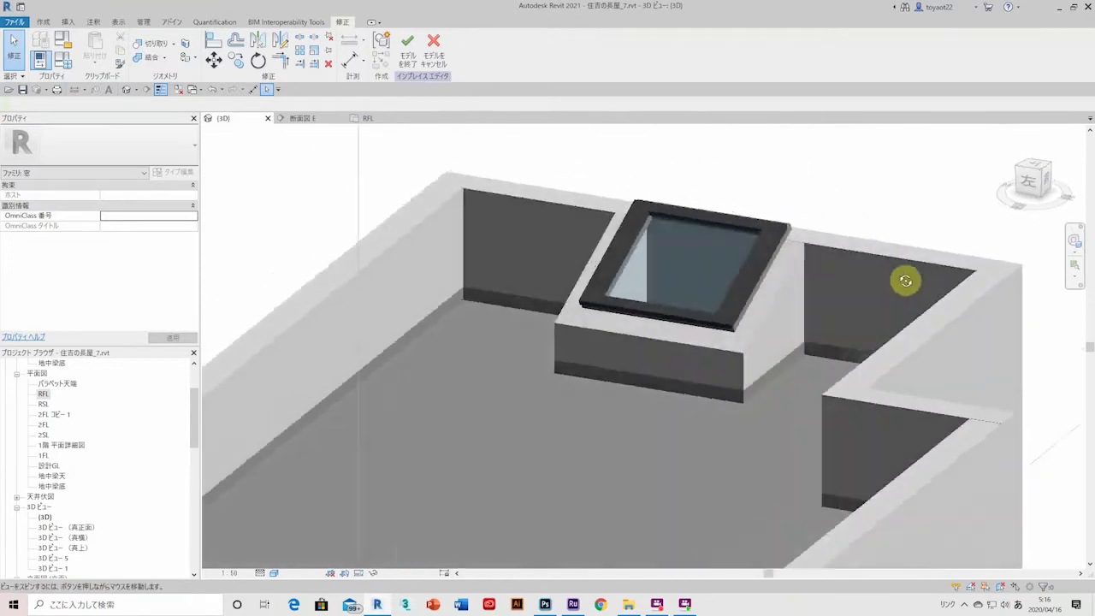
scroll(846, 384, up, 3)
mouse_move(846, 384)
shift+middle_down()
mouse_move(690, 464)
mouse_move(709, 459)
shift+middle_up()
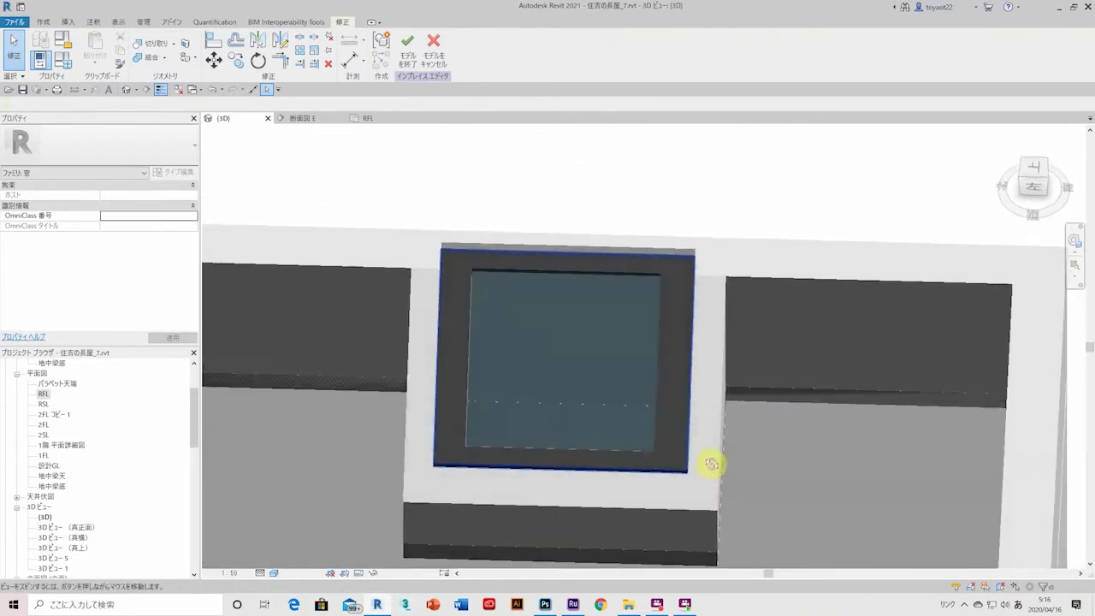
click(368, 118)
scroll(584, 266, up, 2)
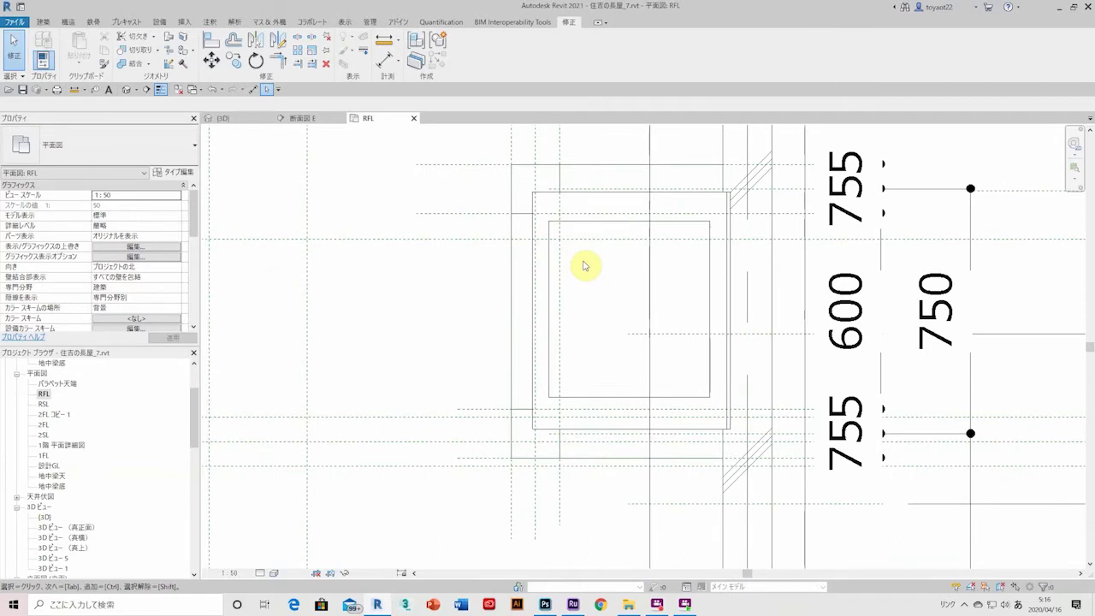
Step: Start a reference plane and place an aligned dimension across the skylight in the RFL plan
click(43, 21)
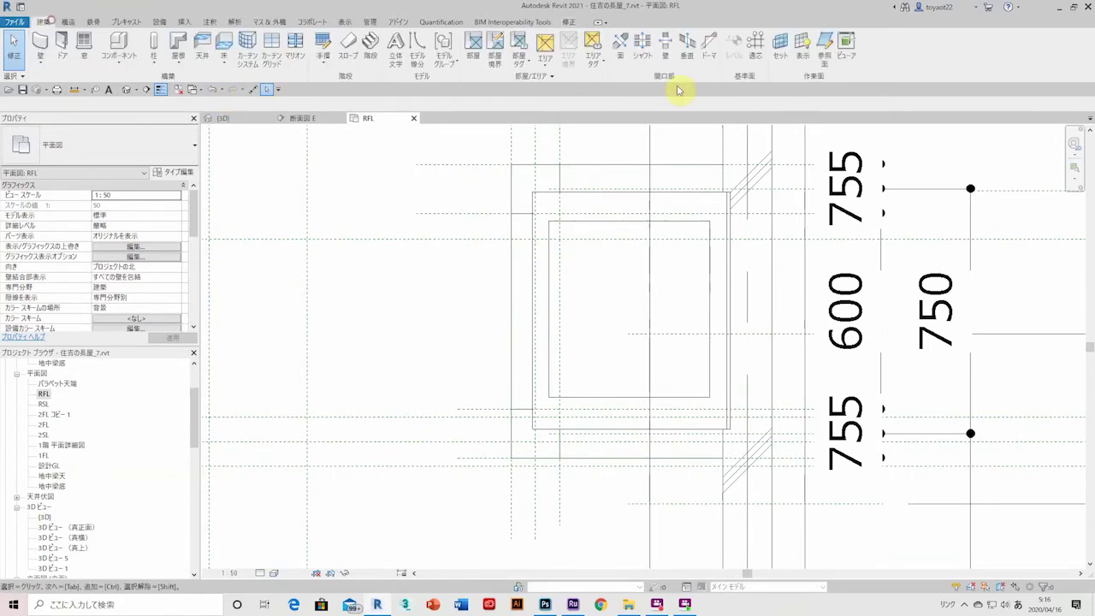
click(823, 42)
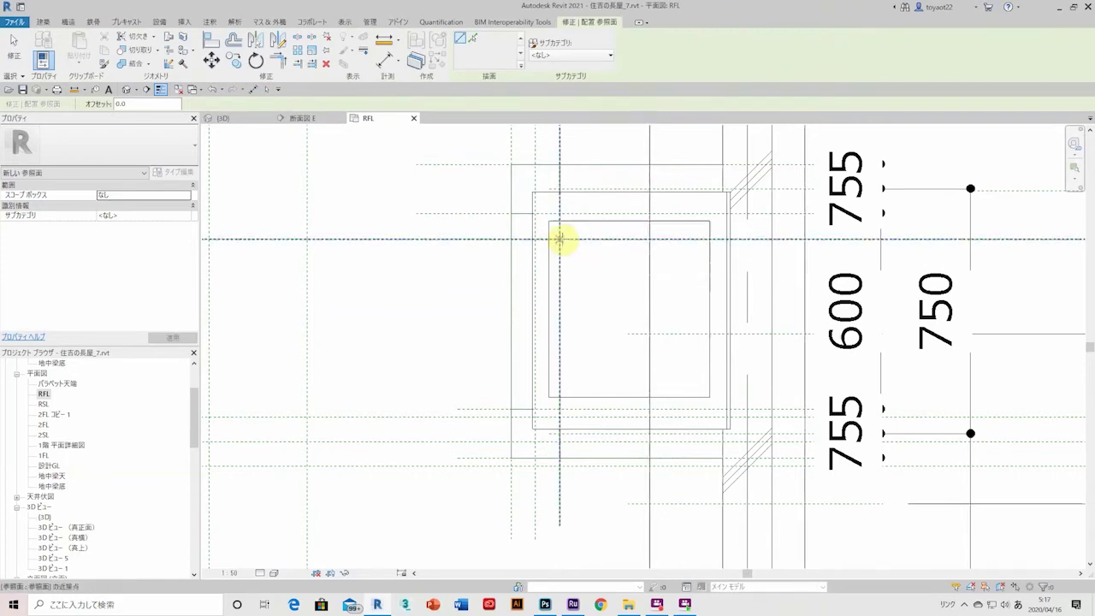
click(509, 210)
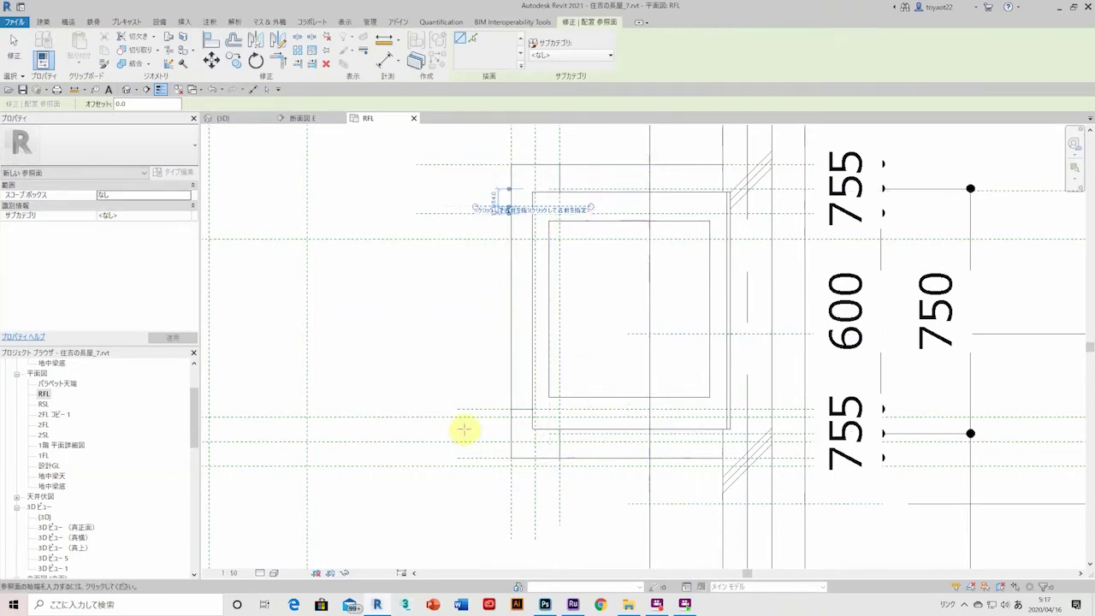
click(255, 92)
click(776, 434)
click(445, 391)
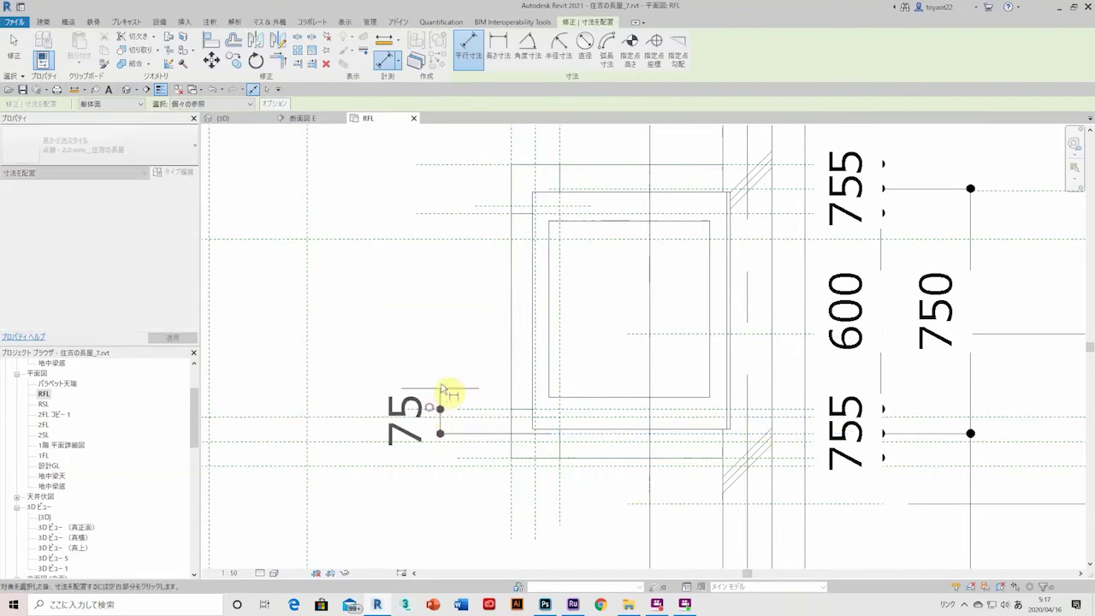
key(Escape)
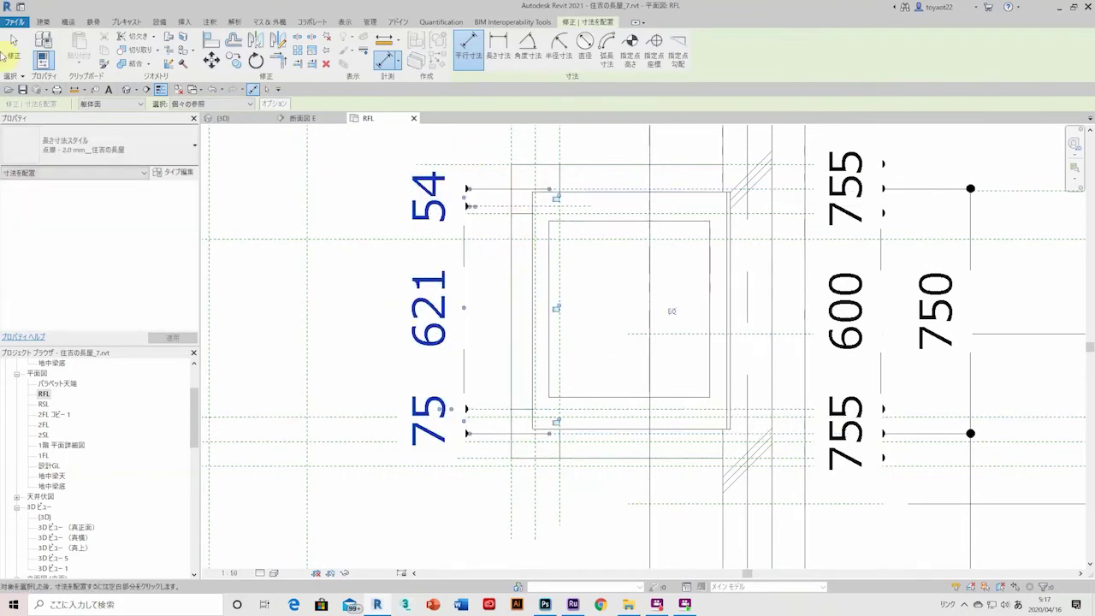
key(Escape)
Step: Undo the 54/621/75 dimension, inspect the skylight frame and glazing, and return to the 3D view
click(585, 417)
click(585, 416)
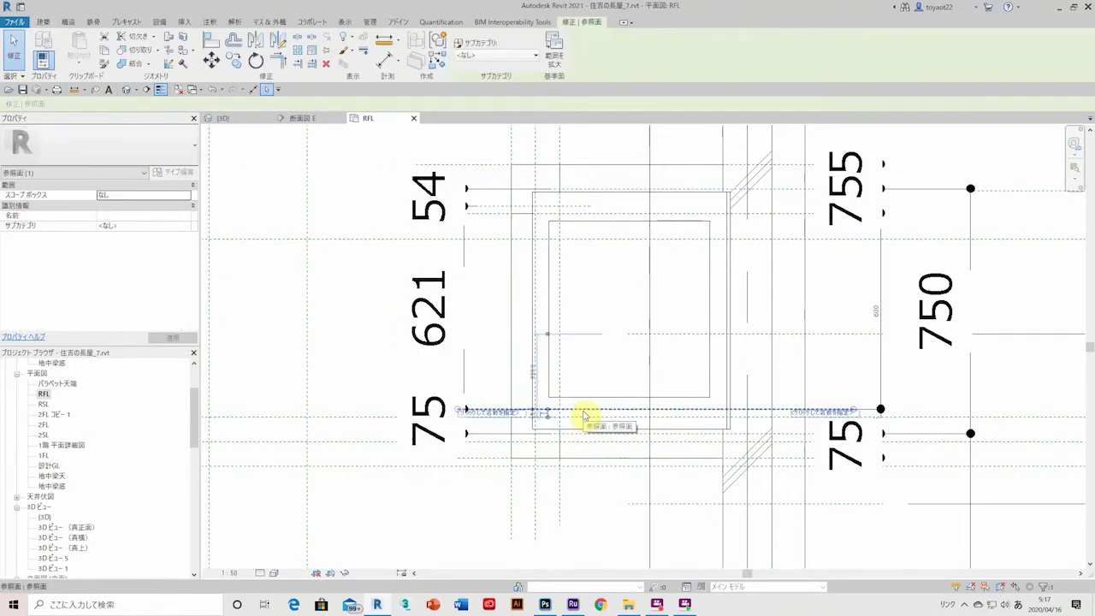
scroll(585, 417, up, 2)
click(454, 416)
key(Escape)
scroll(458, 393, down, 2)
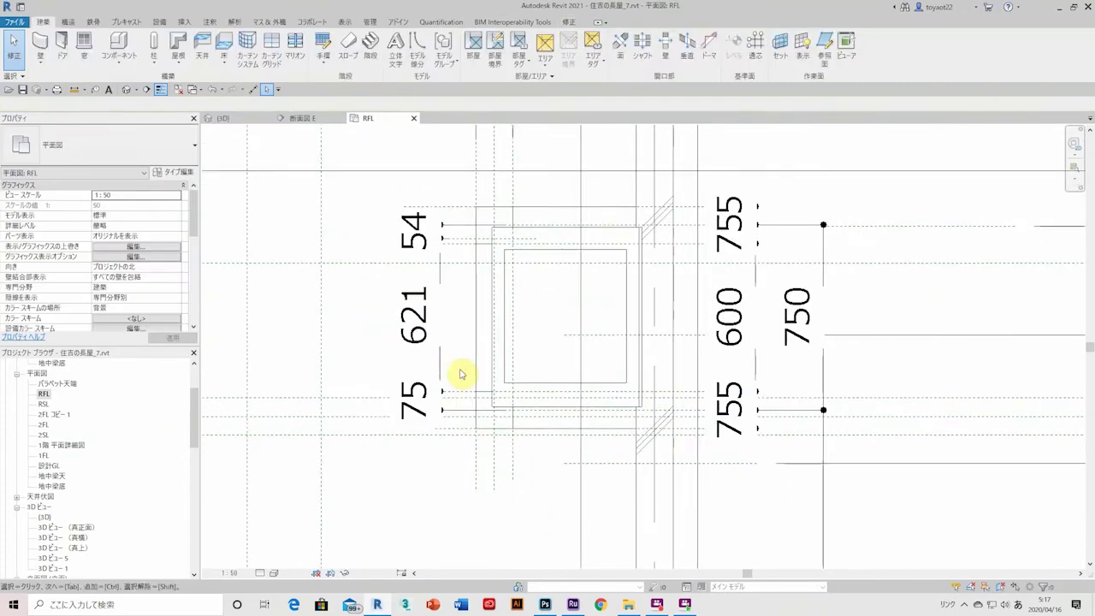
click(209, 90)
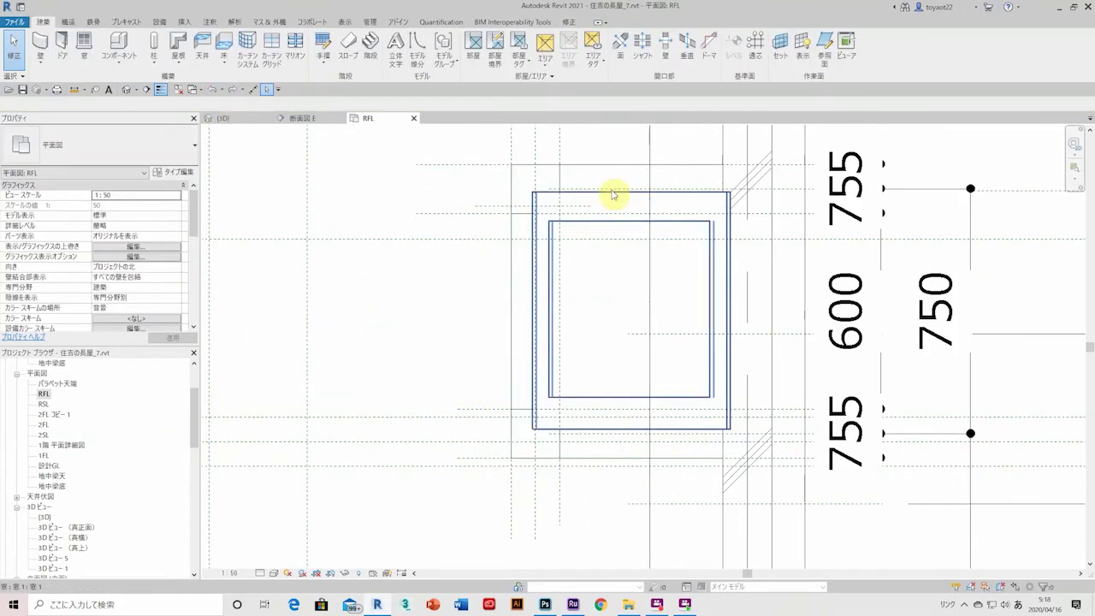
click(612, 195)
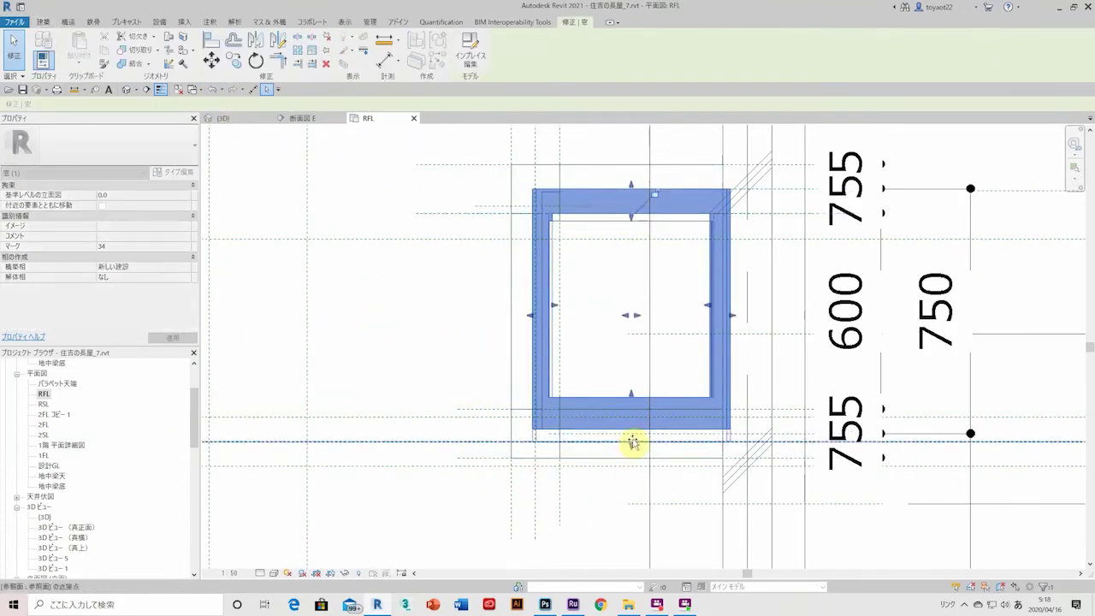
click(631, 404)
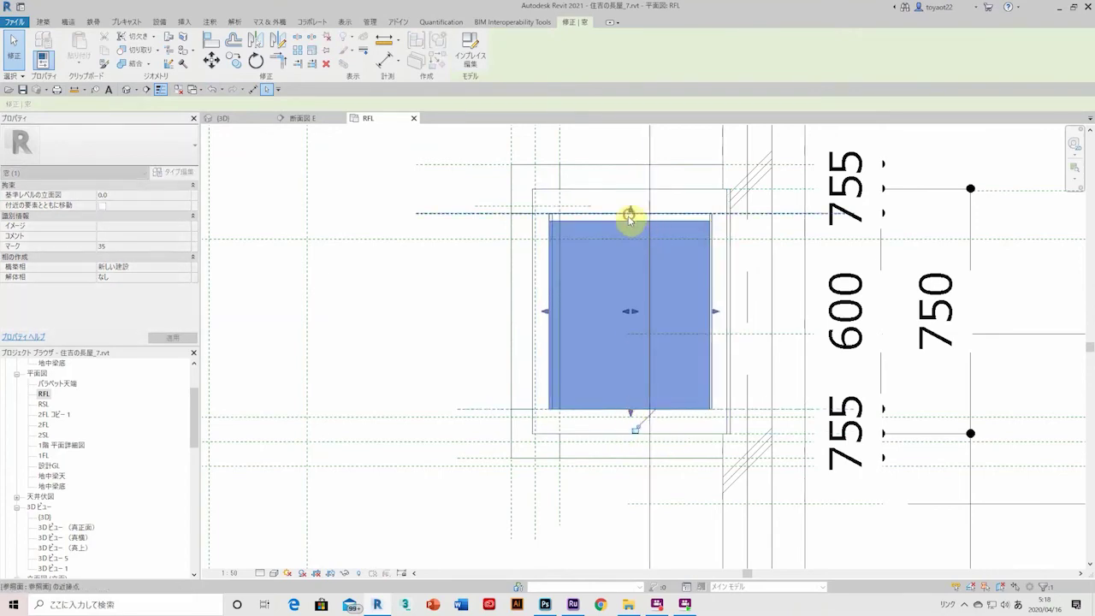
click(235, 119)
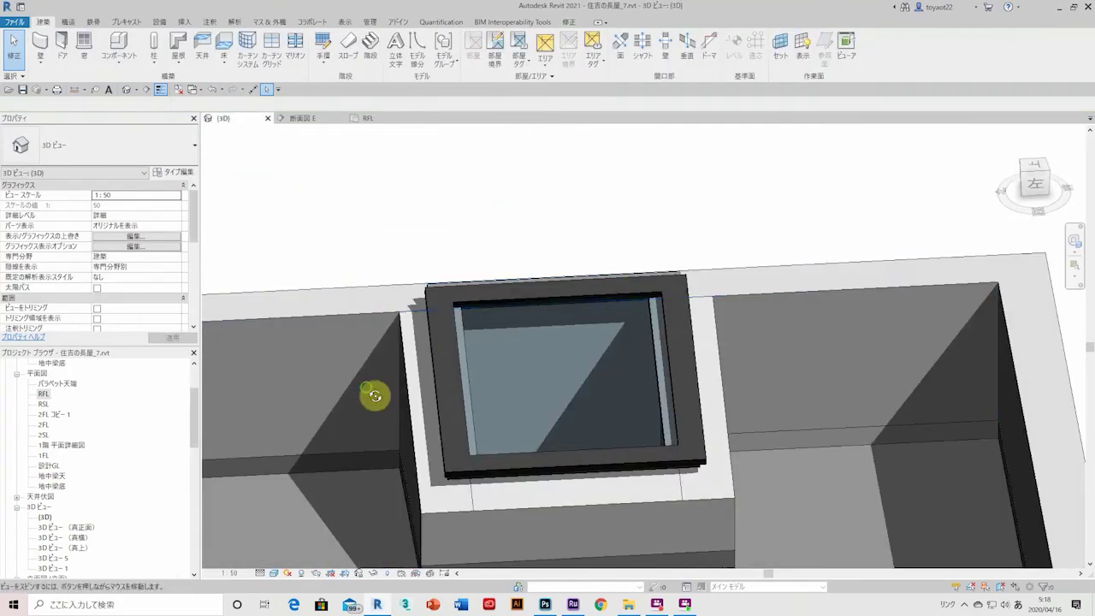
Step: Cycle through the RFL plan and section E, then return to the 3D view facing the skylight
shift+middle_drag(374, 395, 367, 362)
click(368, 118)
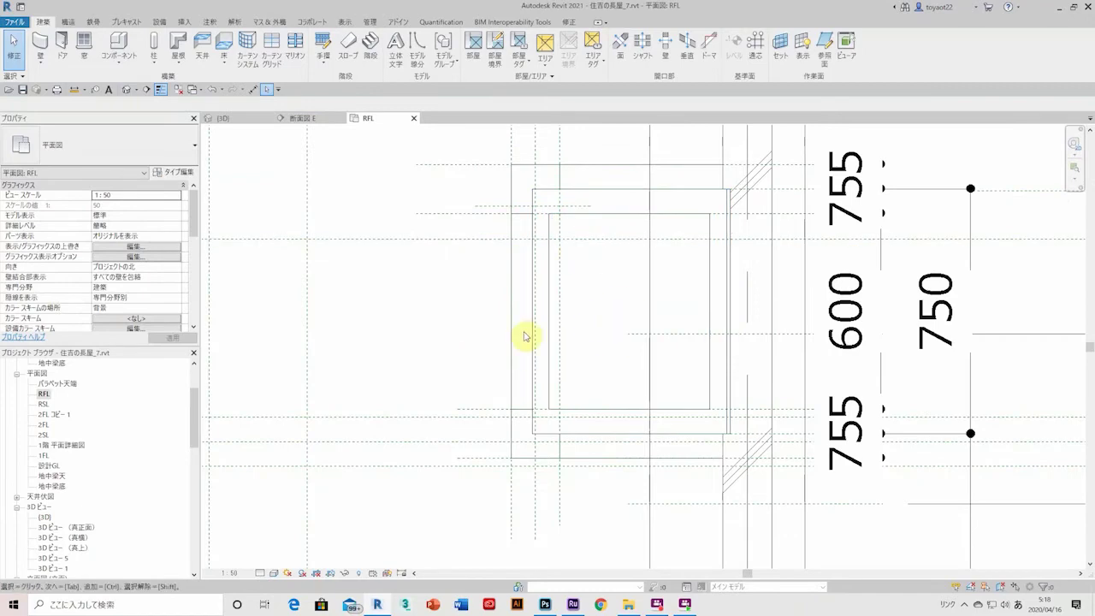
click(321, 119)
click(220, 116)
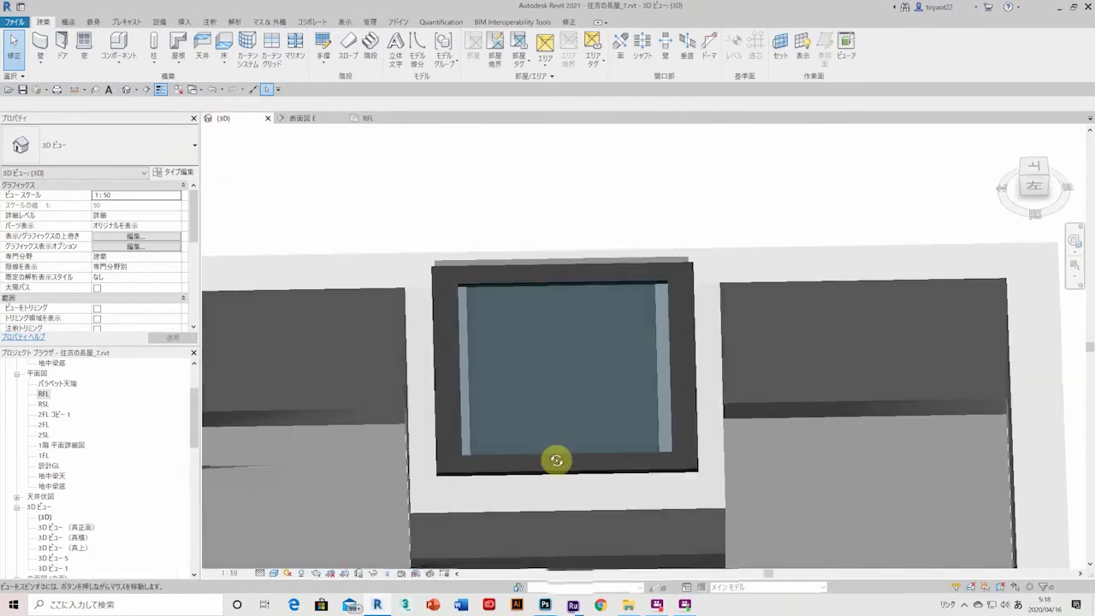
shift+middle_drag(557, 457, 557, 452)
Step: Move the skylight window left to snap at the roof opening's midpoint and view it from above
click(513, 276)
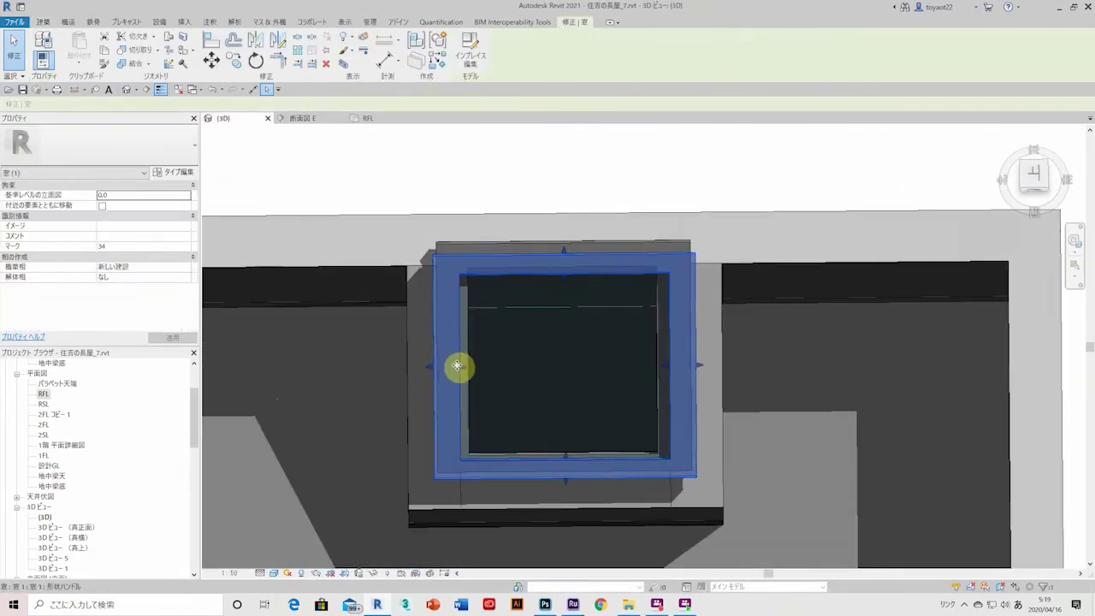
drag(466, 370, 467, 369)
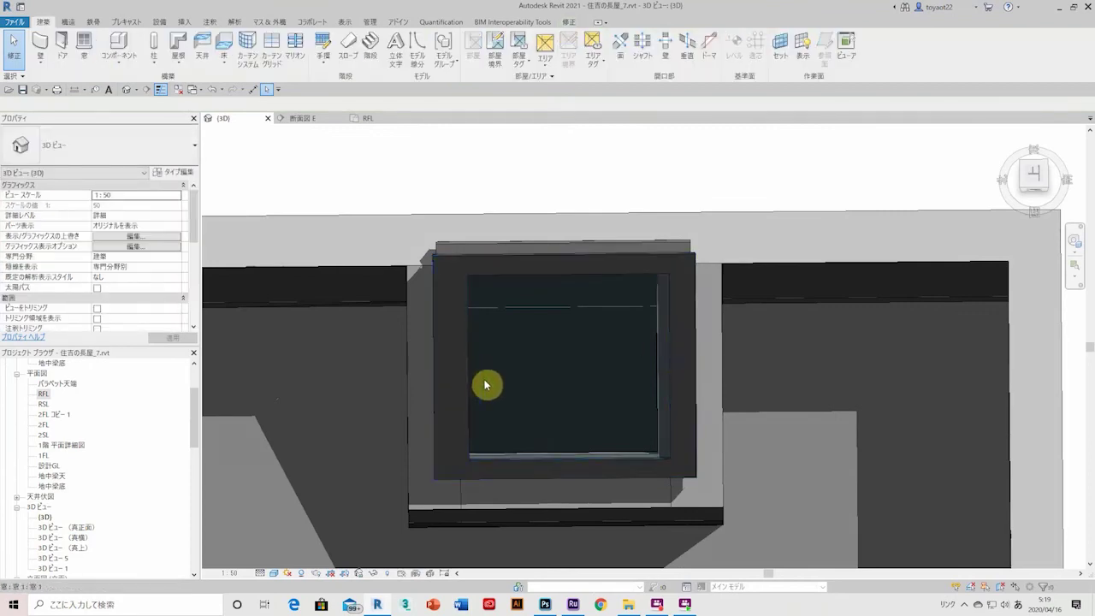
click(670, 358)
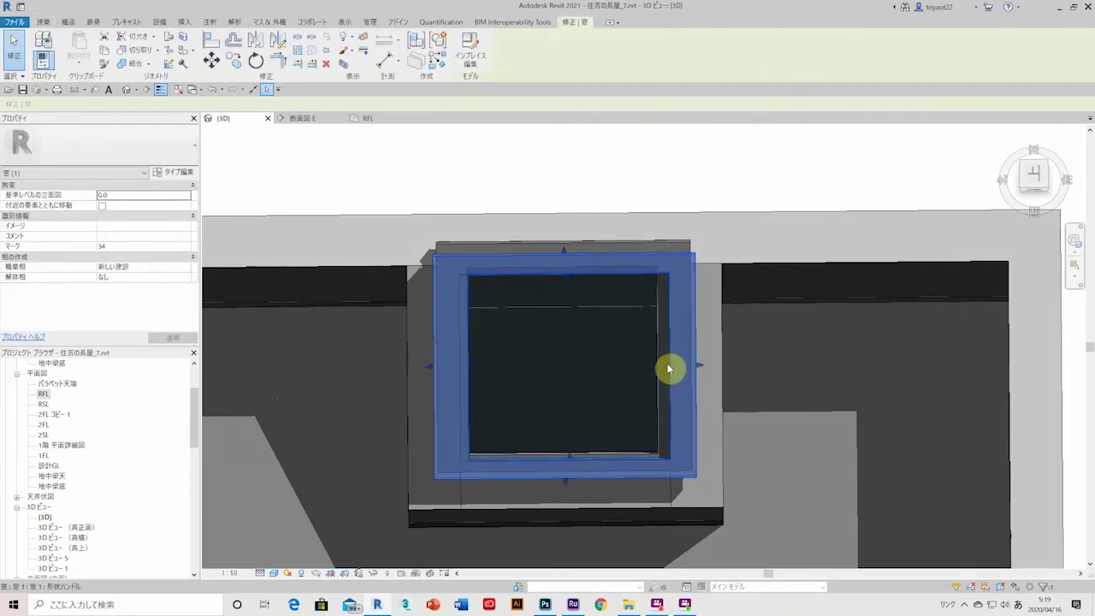
drag(669, 369, 661, 368)
key(Escape)
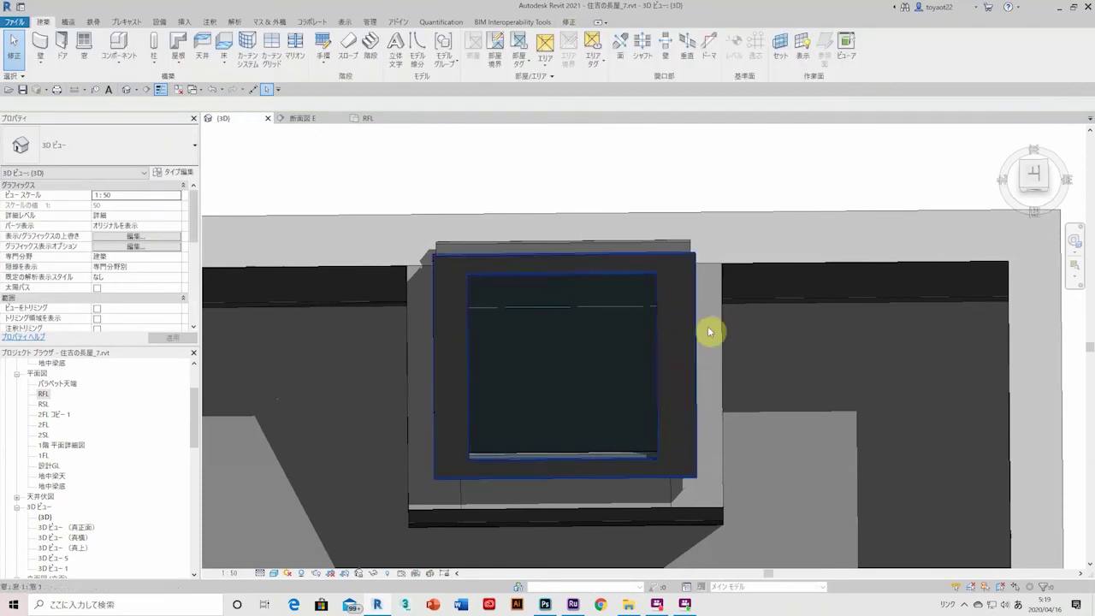
mouse_move(630, 398)
shift+middle_down()
mouse_move(634, 330)
mouse_move(598, 206)
mouse_move(557, 134)
mouse_move(573, 179)
shift+middle_up()
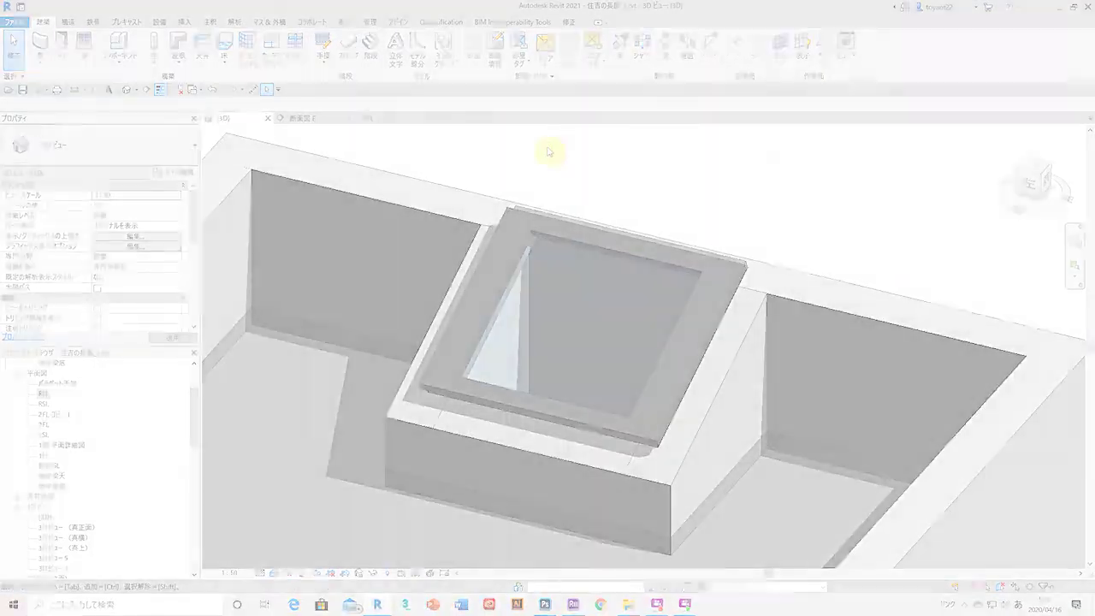